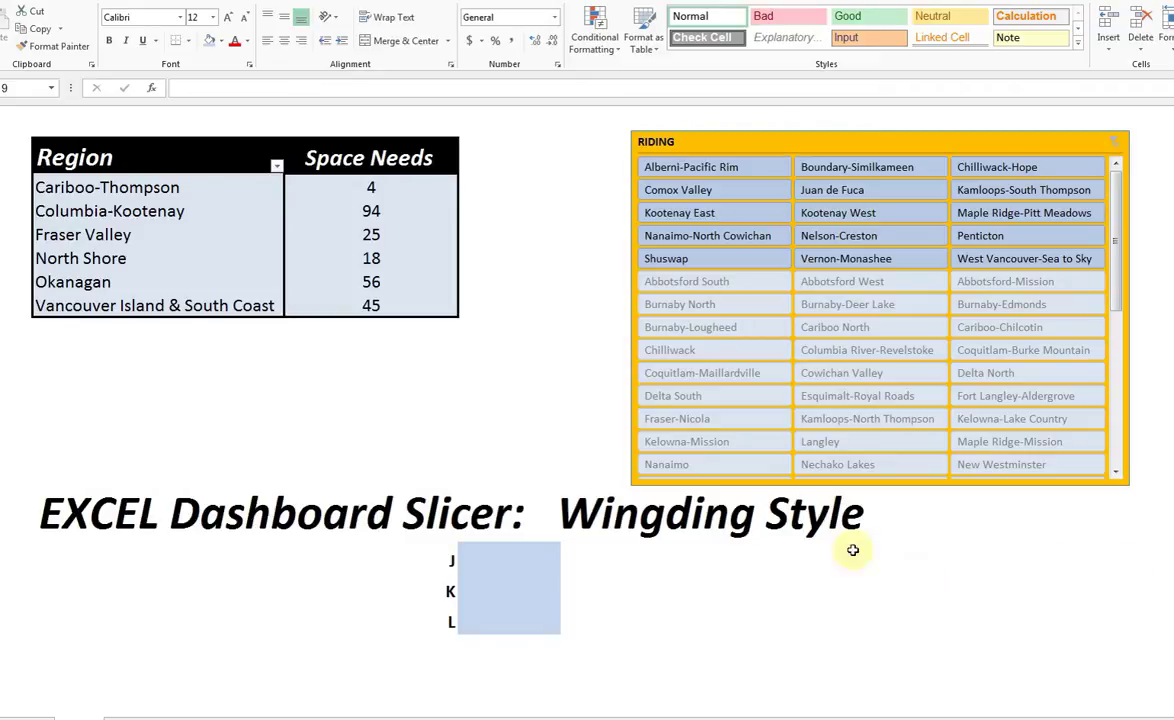
Step: Compare the font of the J, K and L label cells with that of the blue cell beside J
click(700, 516)
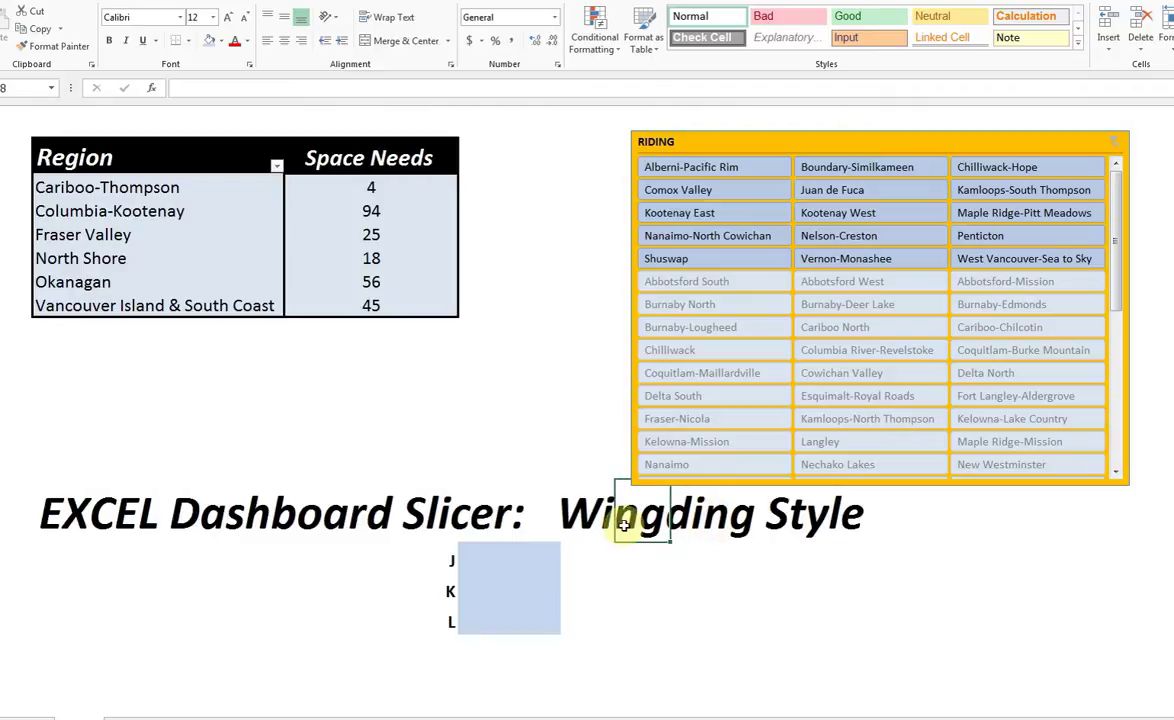
click(590, 516)
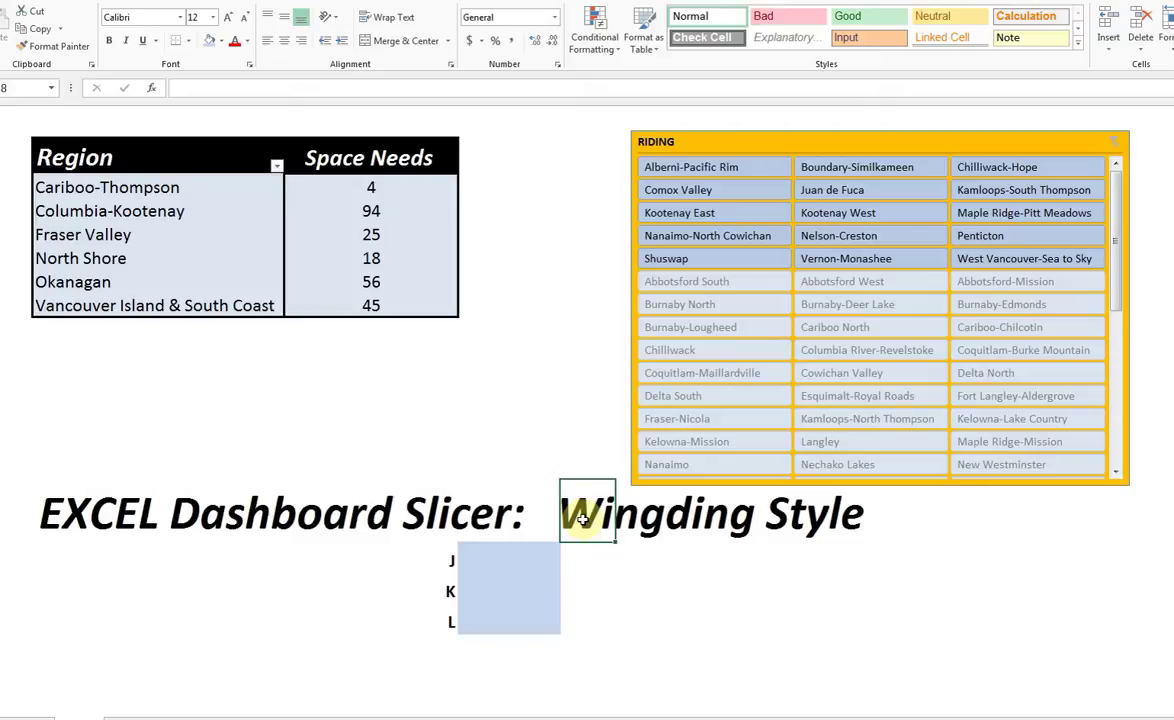
click(541, 553)
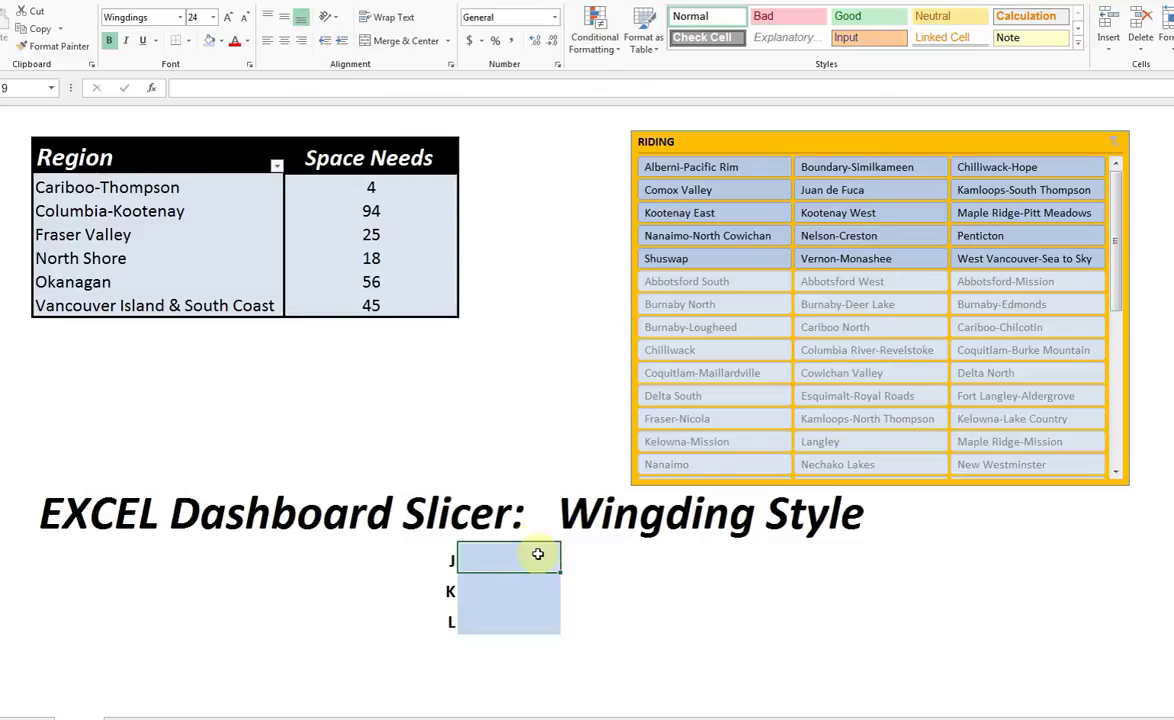
click(444, 563)
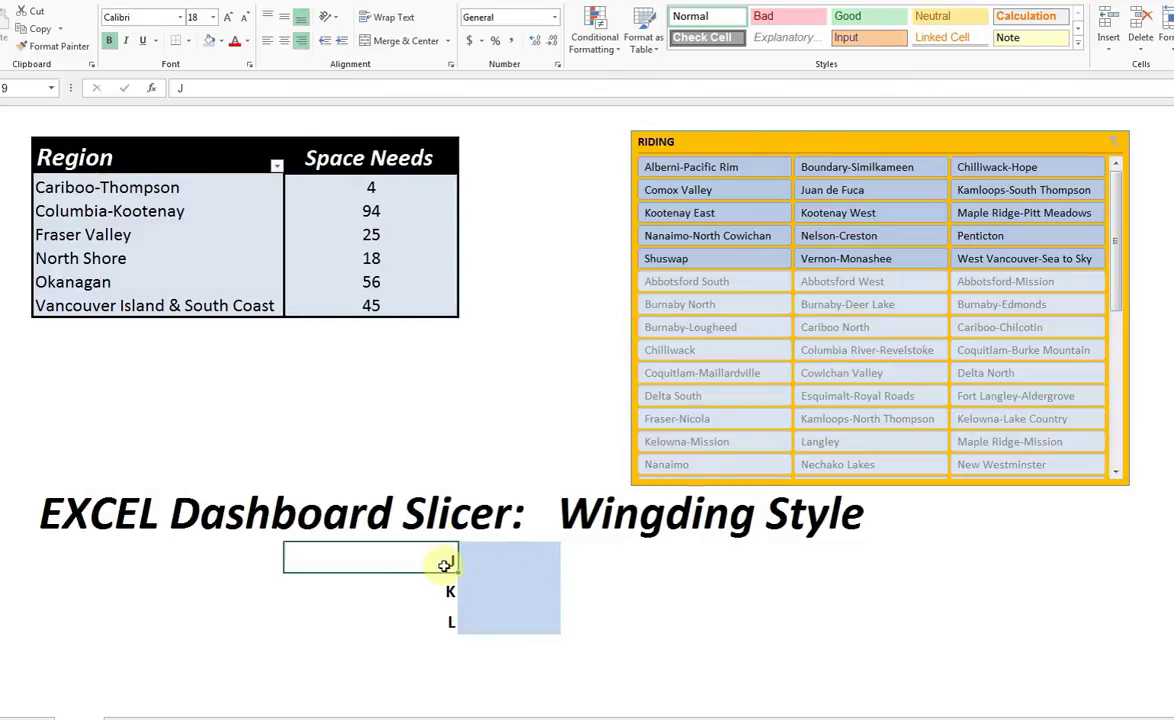
click(445, 591)
click(445, 622)
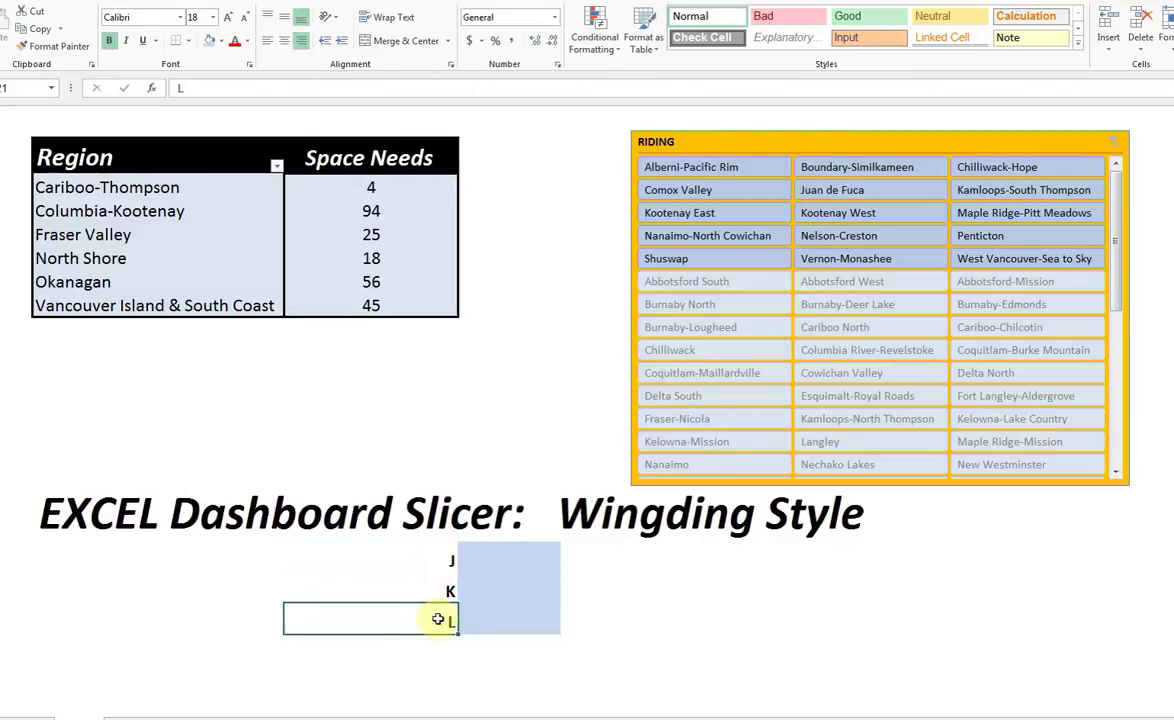
click(441, 560)
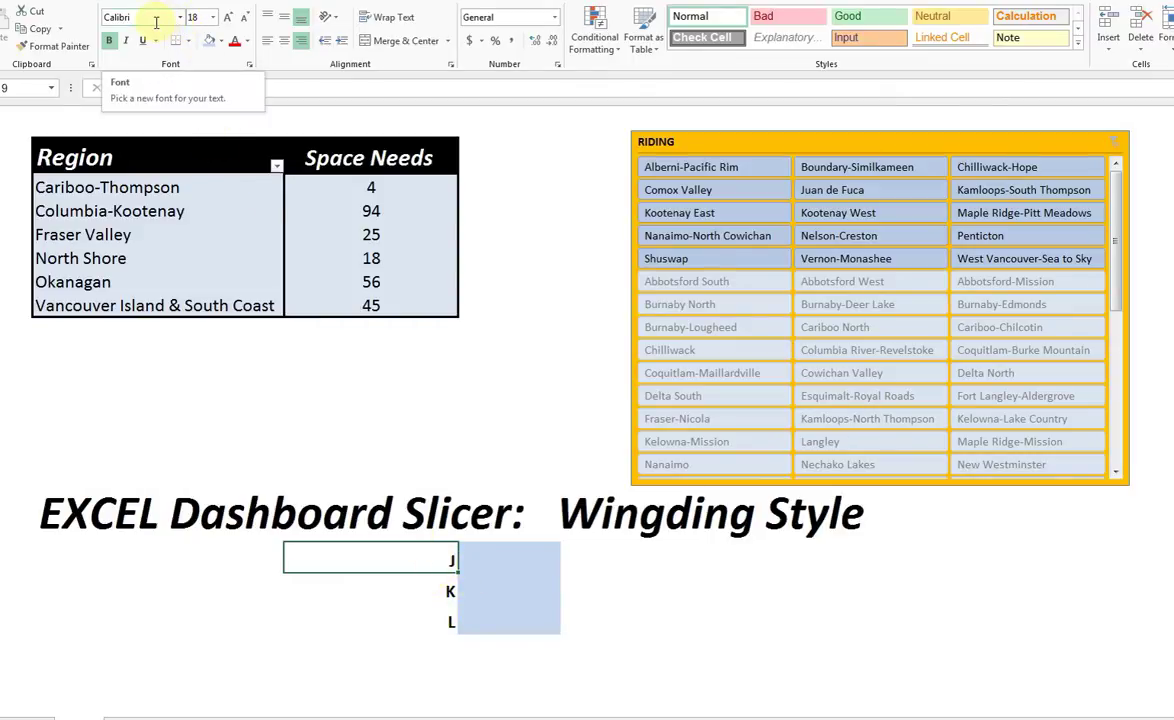
Step: Enter J, K and L in the three blue Wingdings cells beside their matching letter labels
click(497, 562)
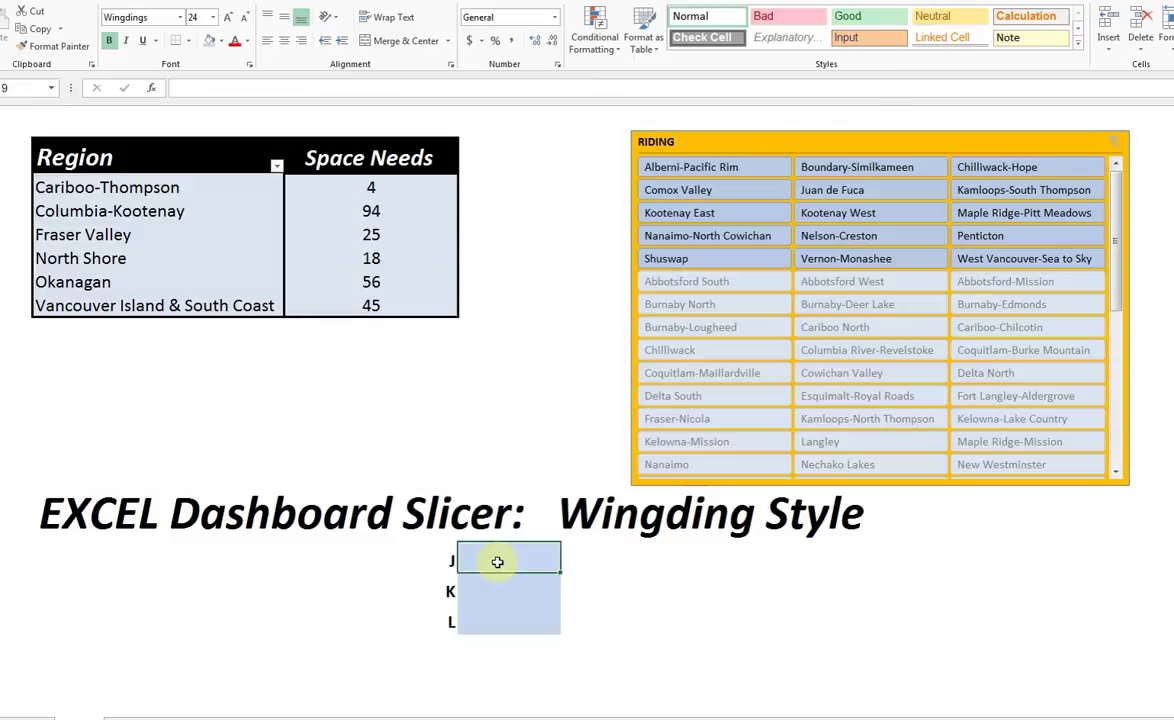
double_click(497, 562)
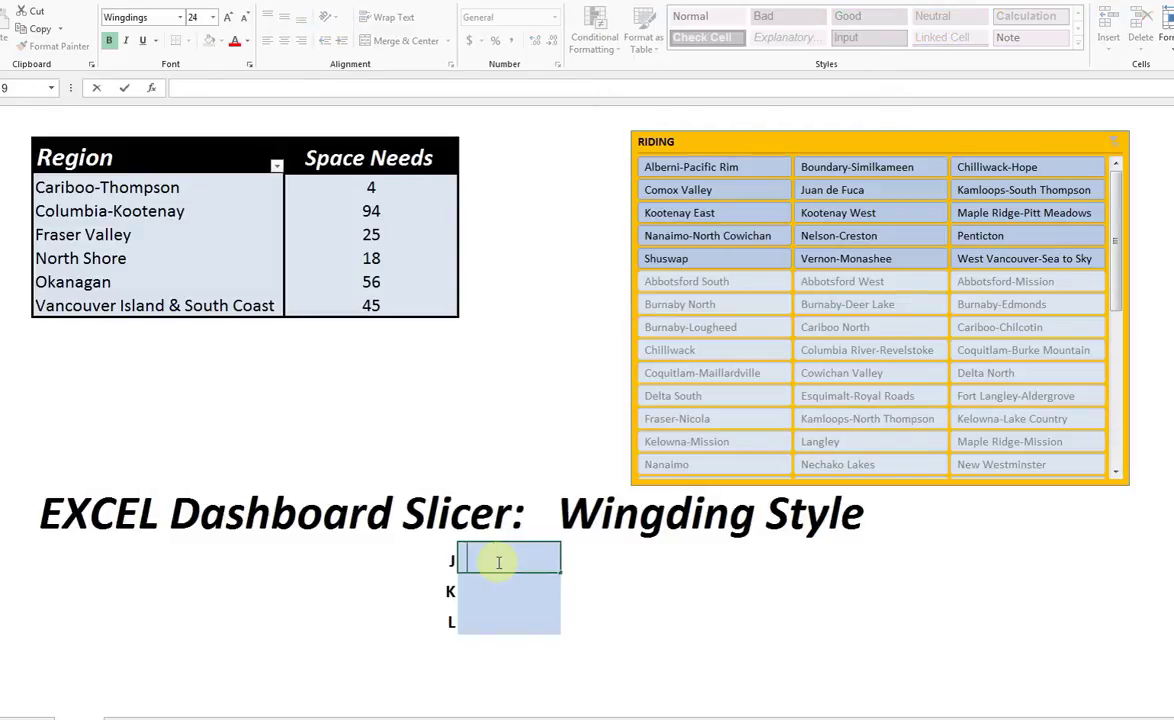
text(J)
key(Return)
text(K)
key(Return)
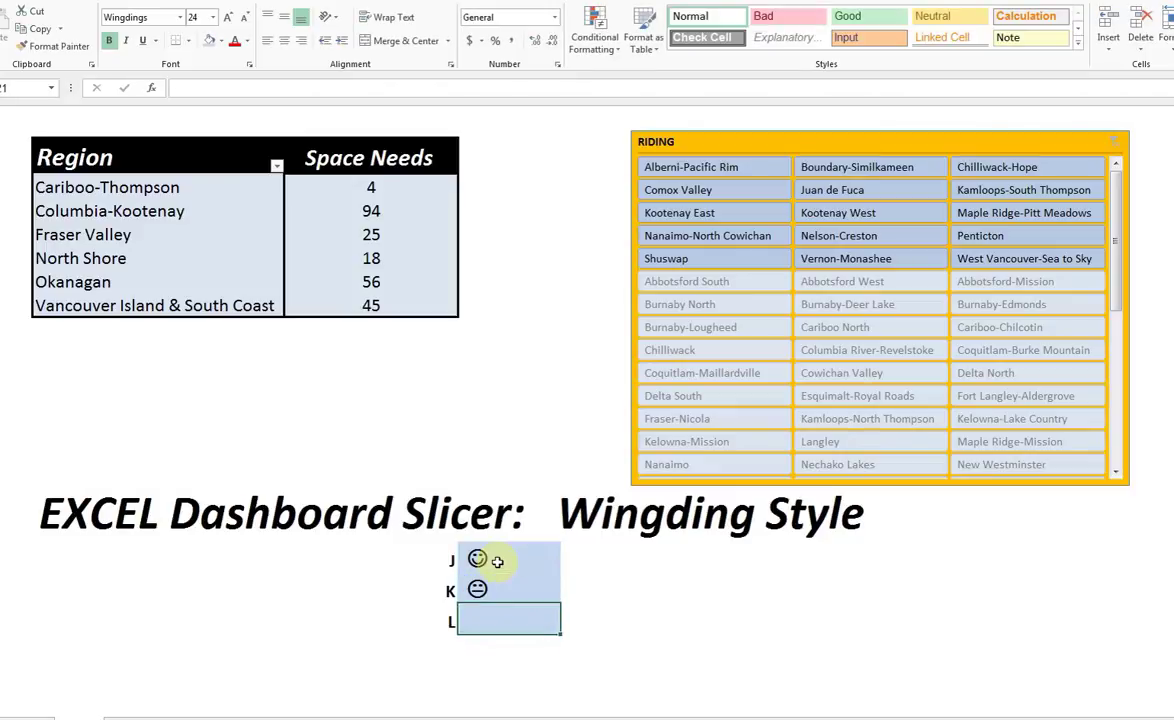
text(L)
key(Return)
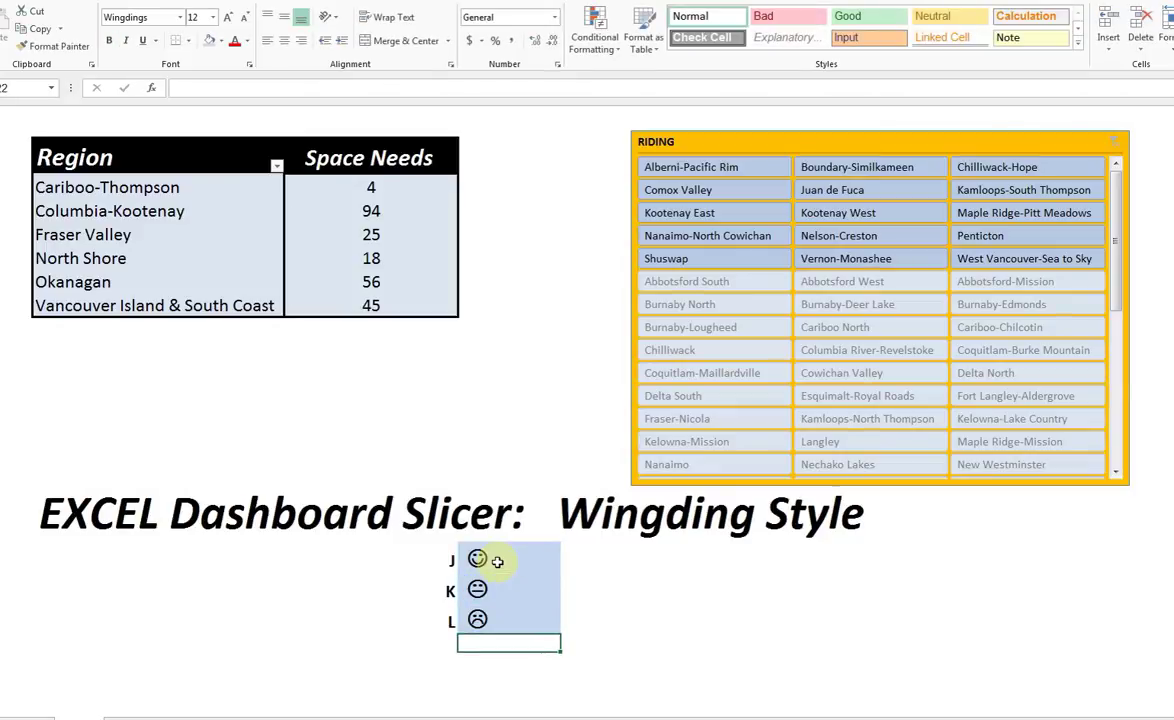
Step: Check the font of the smiley cell beside the J label and clear its contents
click(499, 559)
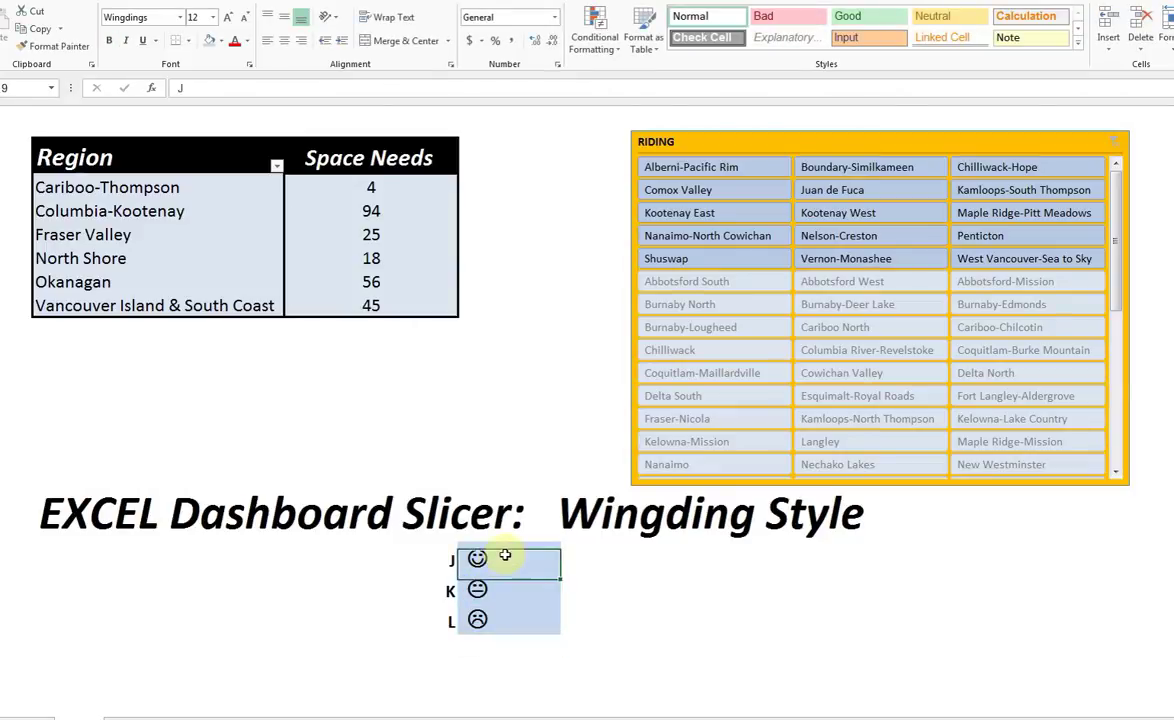
click(154, 19)
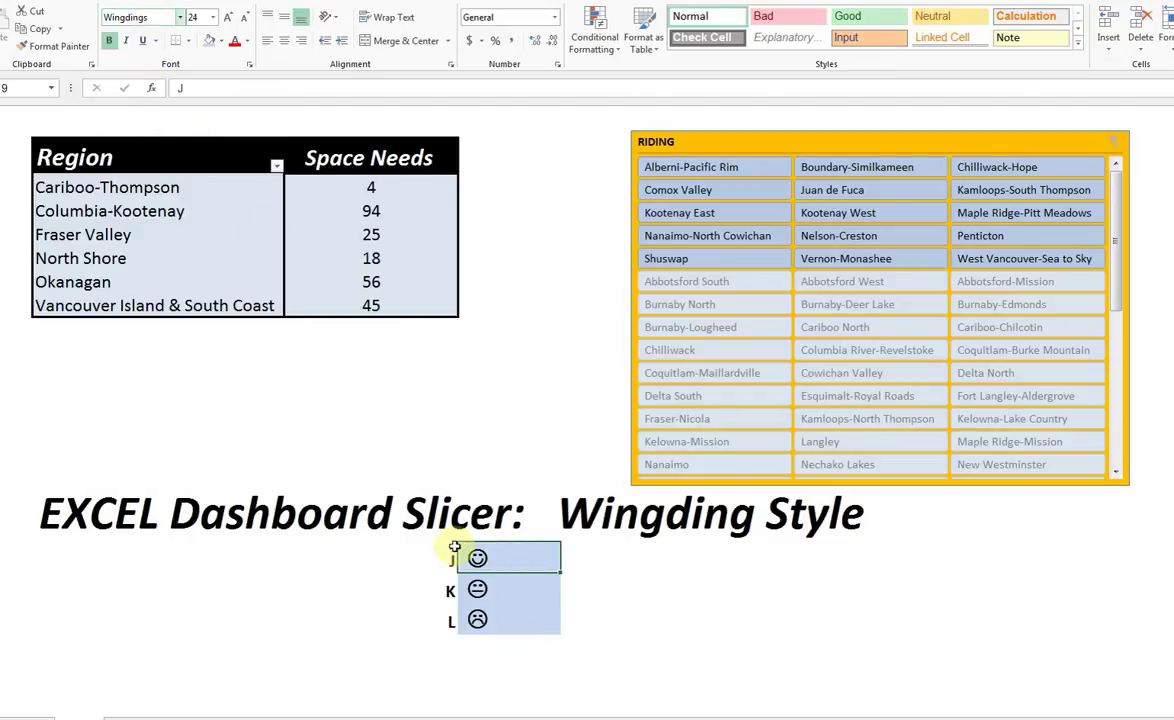
click(543, 561)
key(Delete)
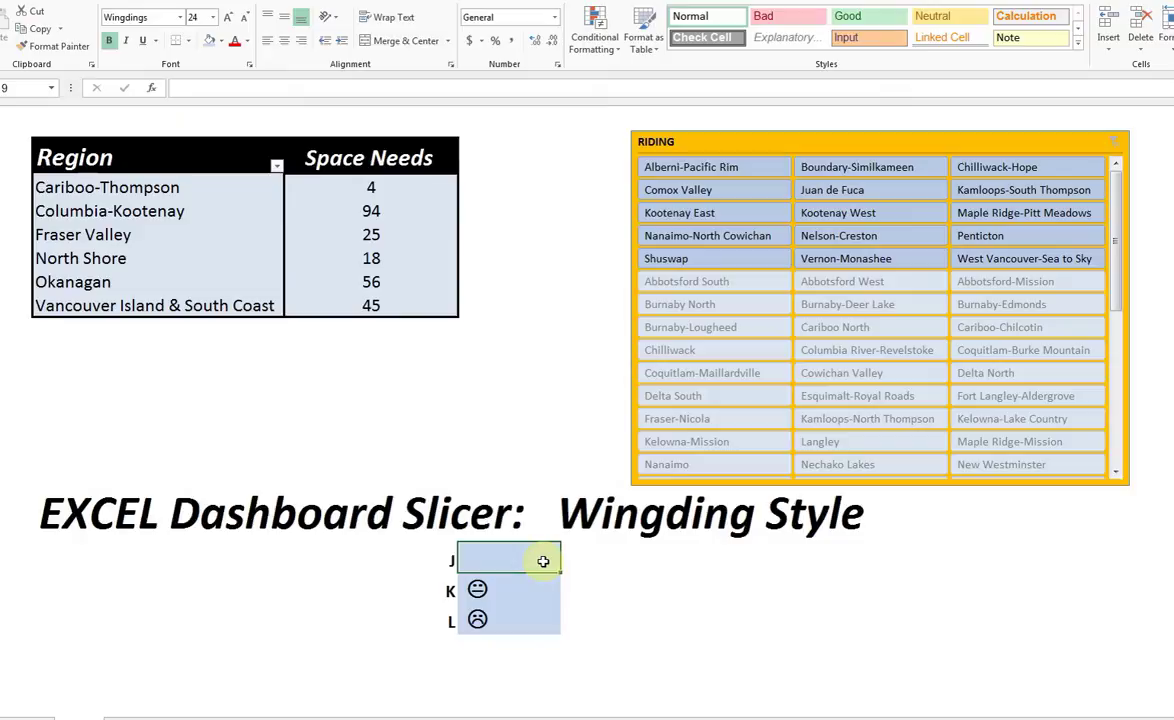
key(Down)
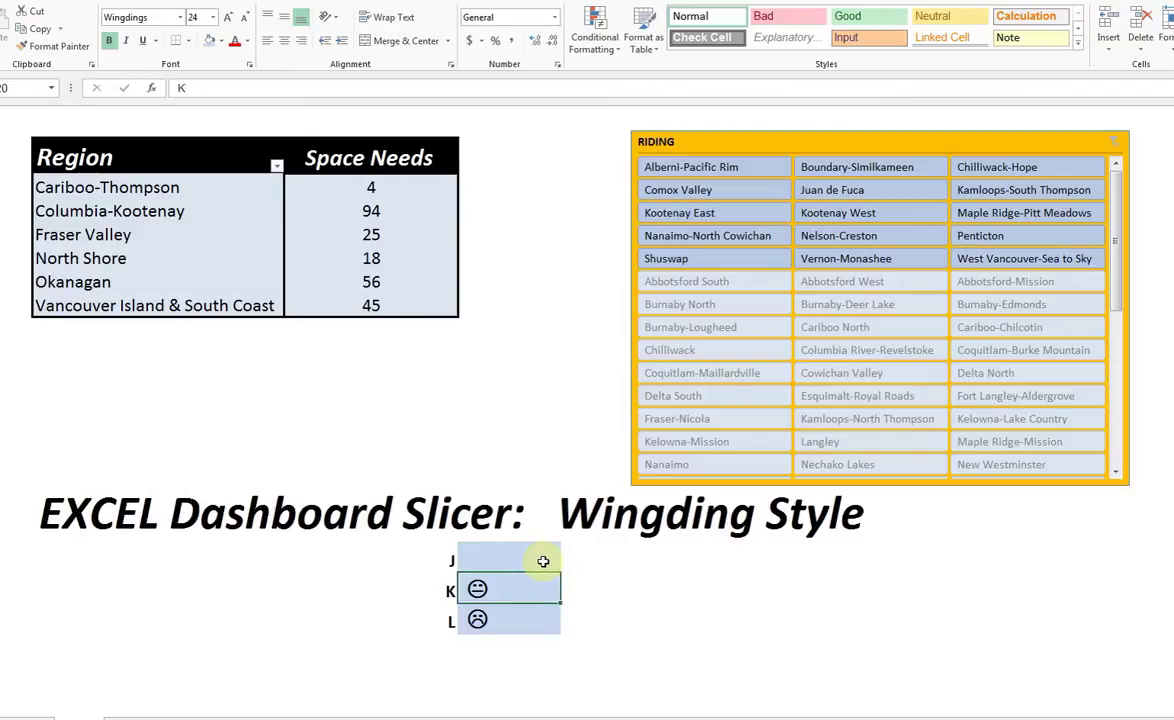
key(Up)
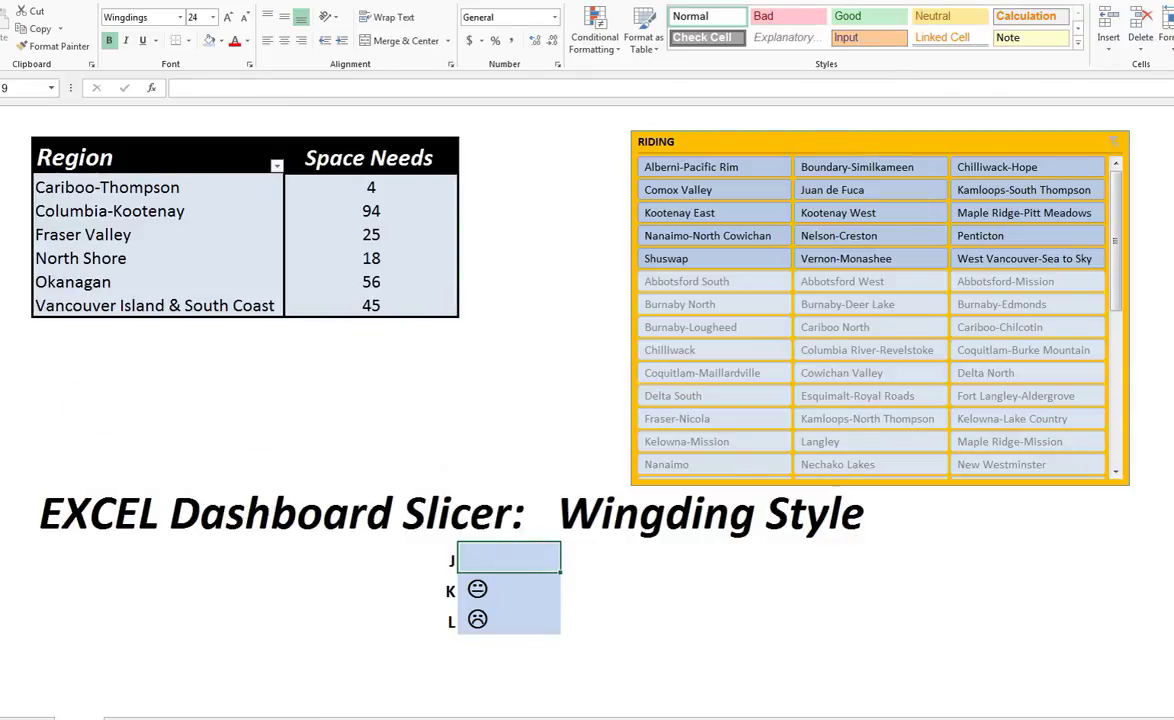
Step: Paste the Friendly Meter slicer between the region table and the RIDING slicer and clear its filter
key(ctrl+v)
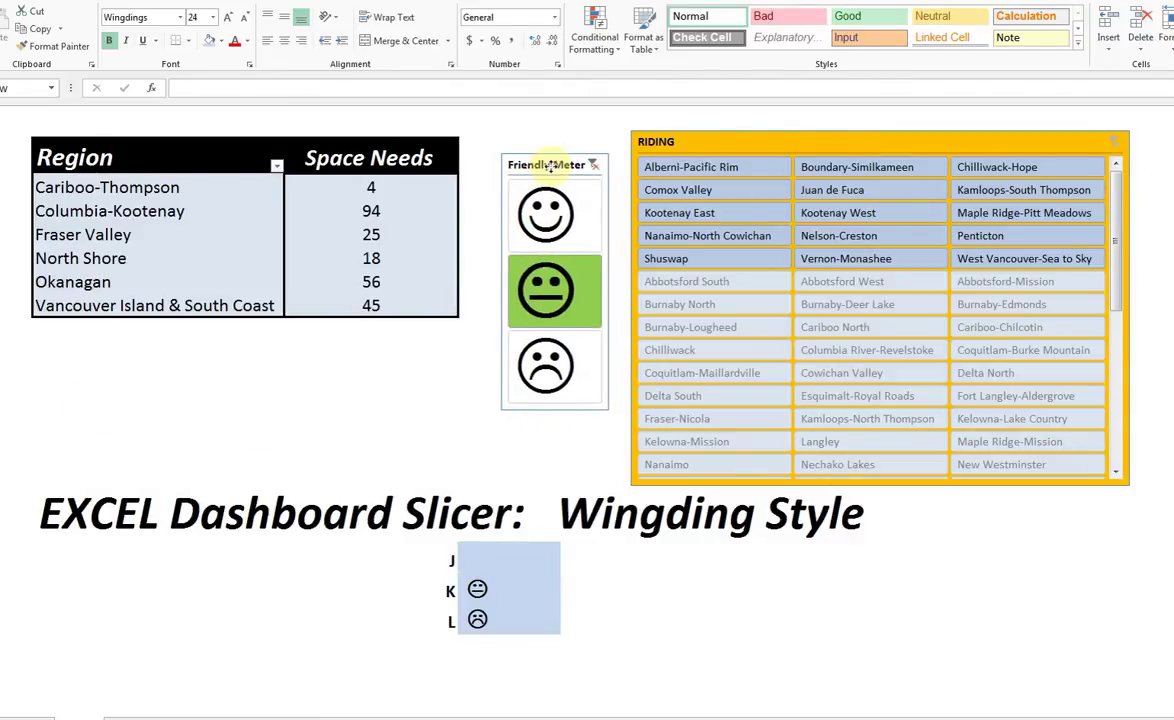
click(590, 156)
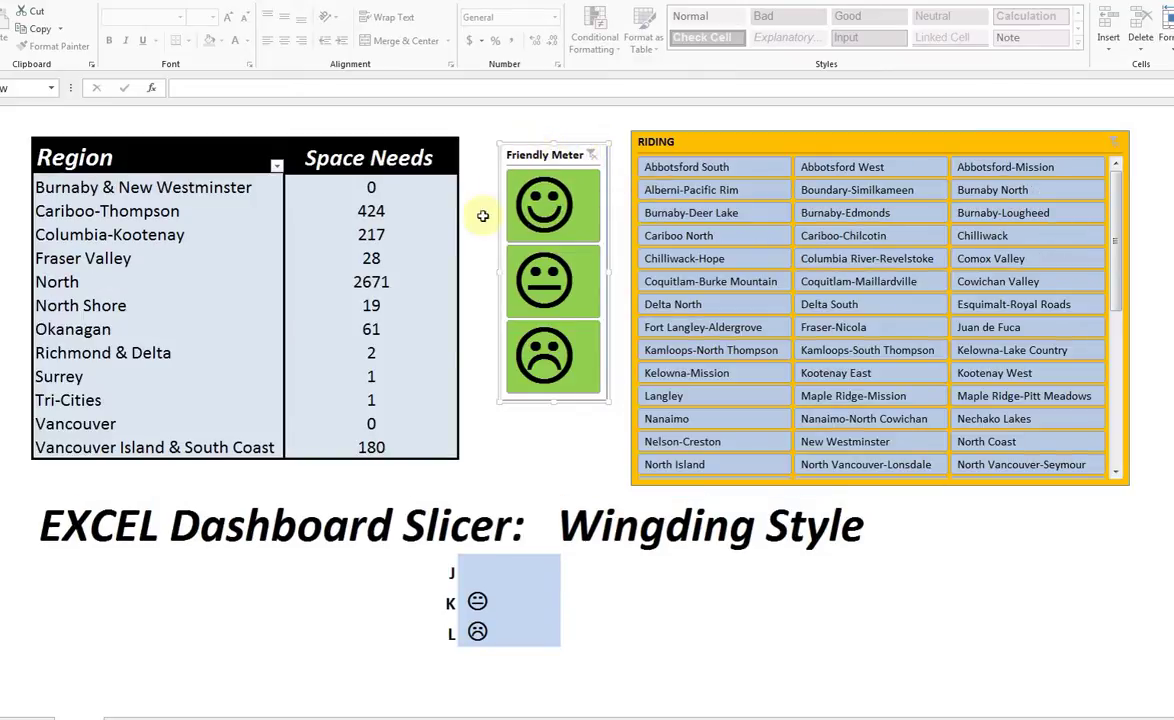
Step: Filter the region table by Abbotsford South and by a range of ridings starting at Burnaby-Lougheed, and clear the RIDING filter
click(677, 170)
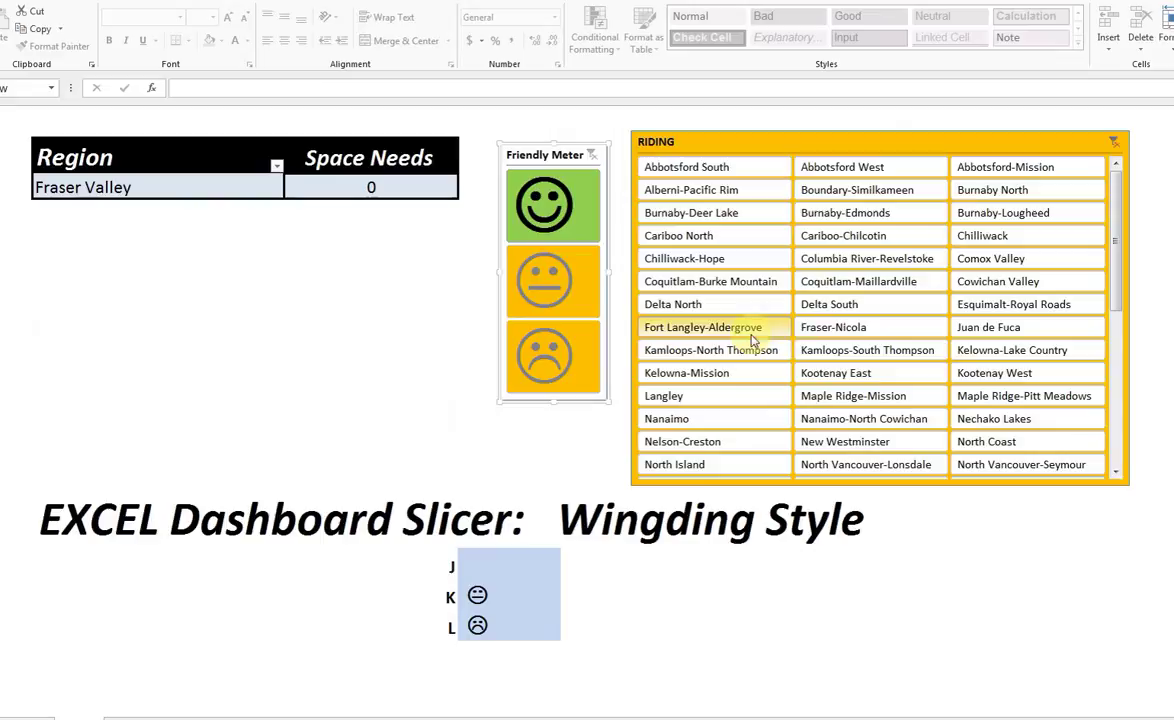
click(866, 282)
click(990, 213)
shift+click(1010, 328)
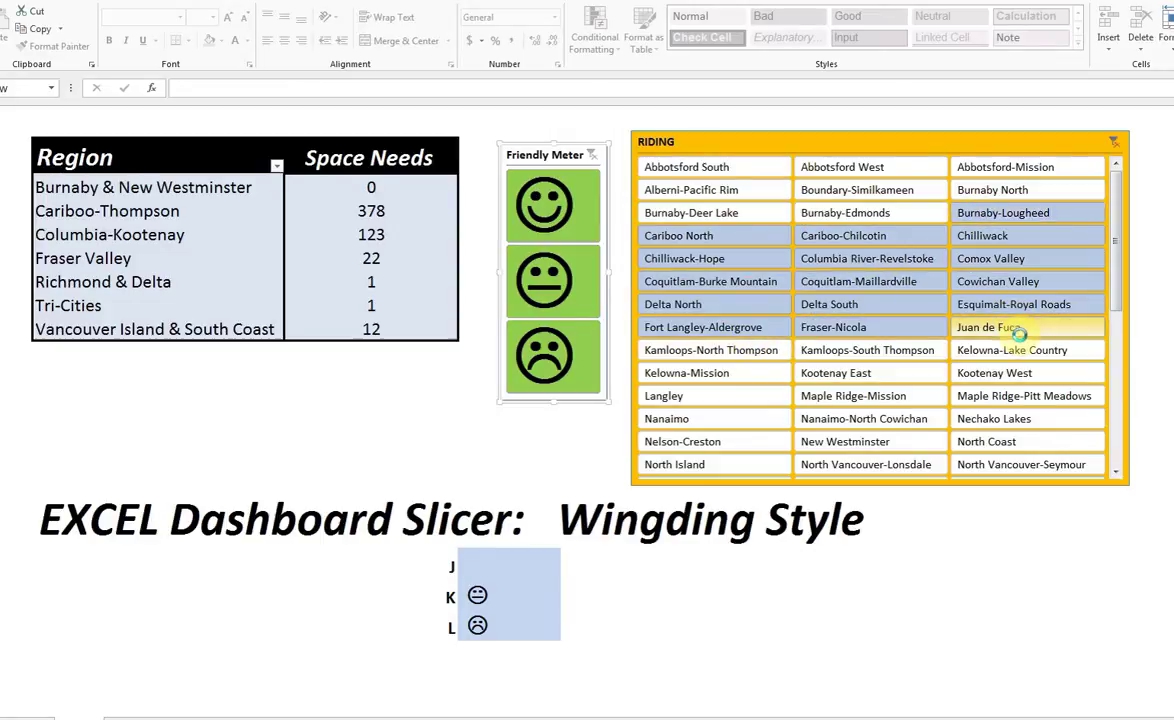
click(1114, 141)
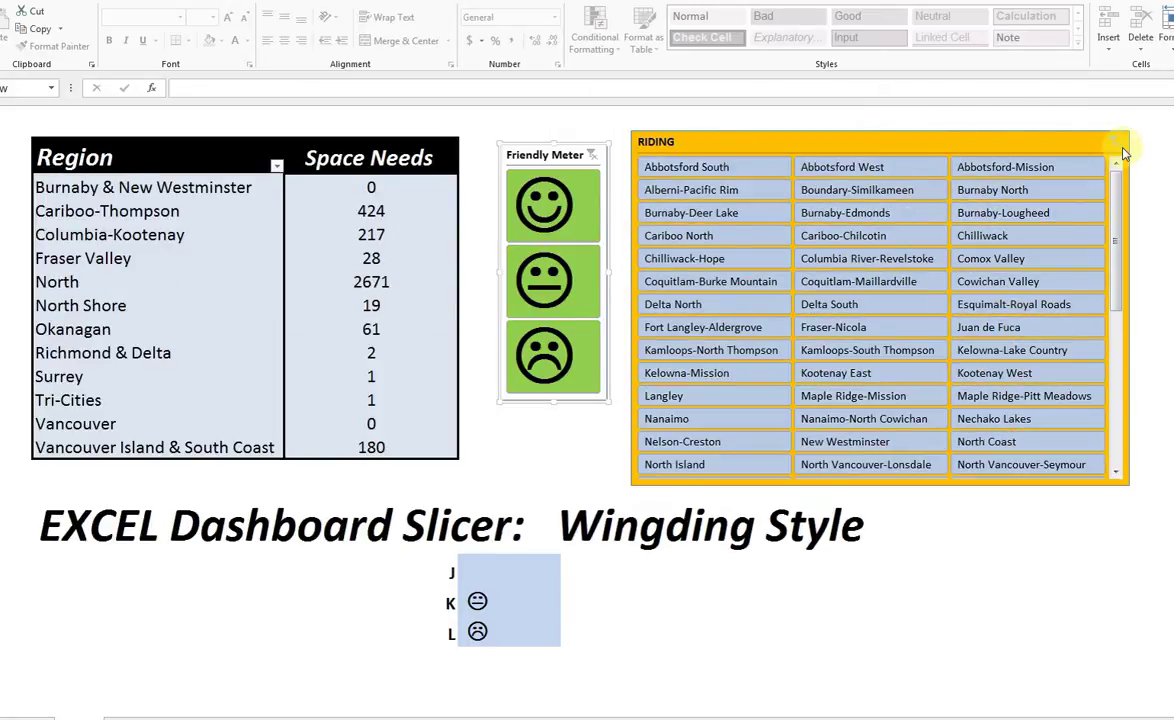
Step: Filter the region table by the happy, neutral and sad faces of the Friendly Meter in turn, and clear the filter
click(596, 214)
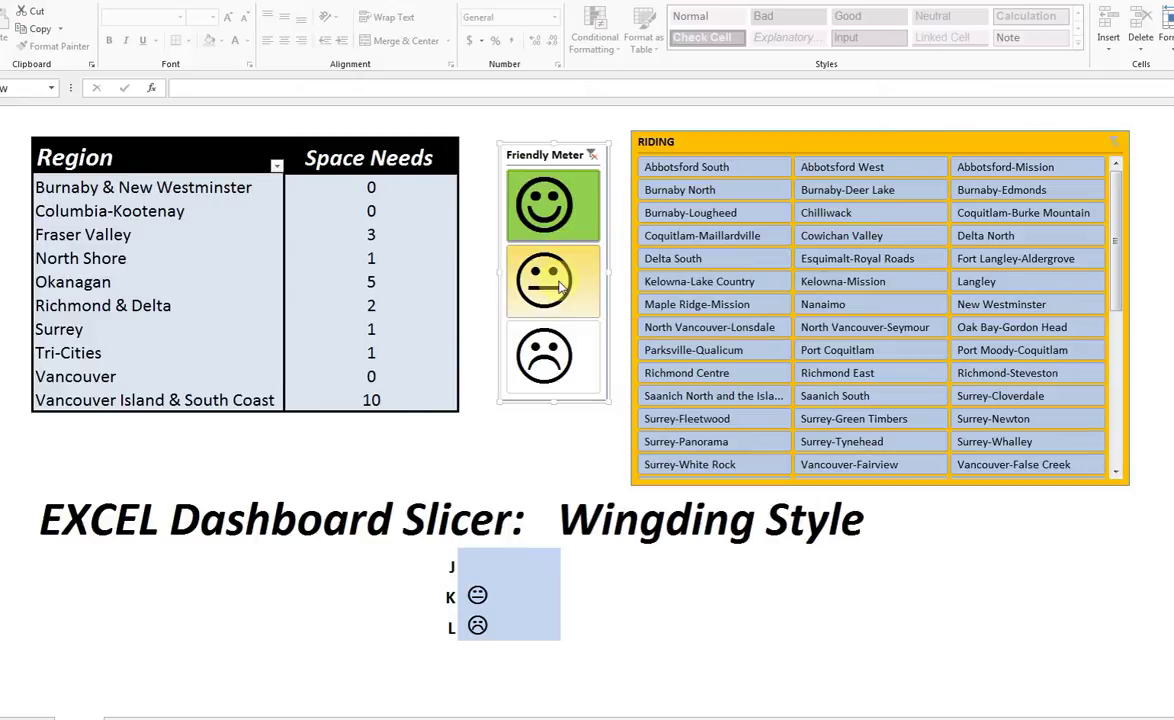
click(548, 282)
click(551, 371)
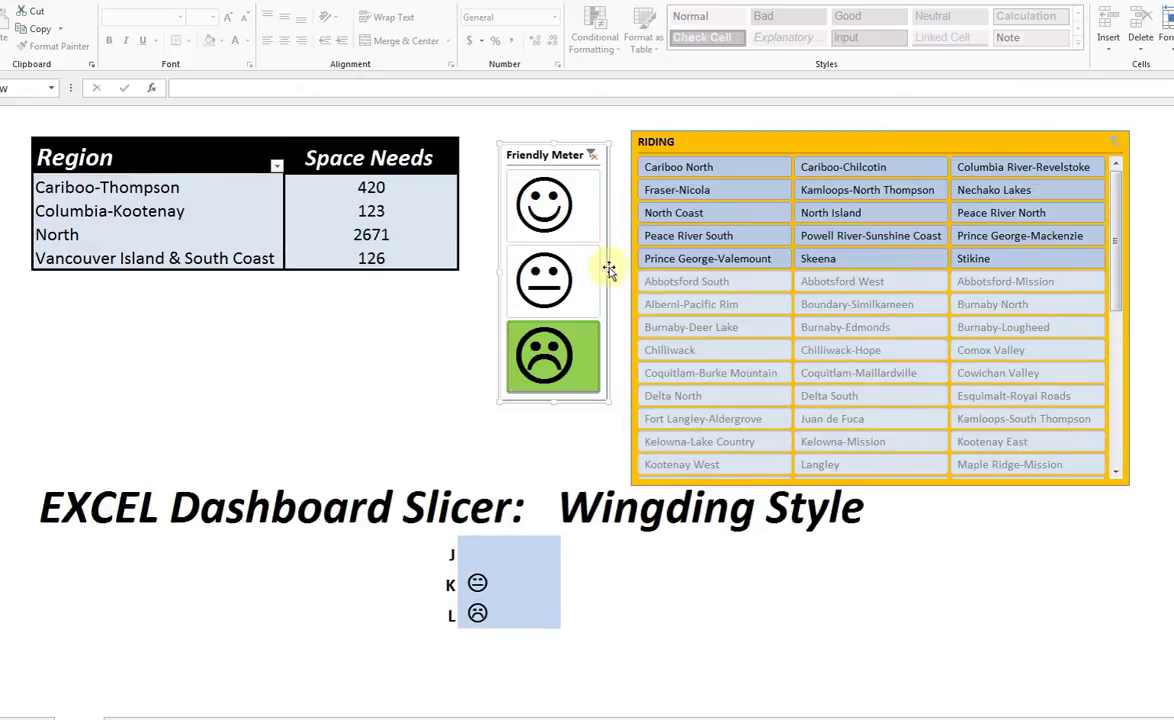
click(593, 157)
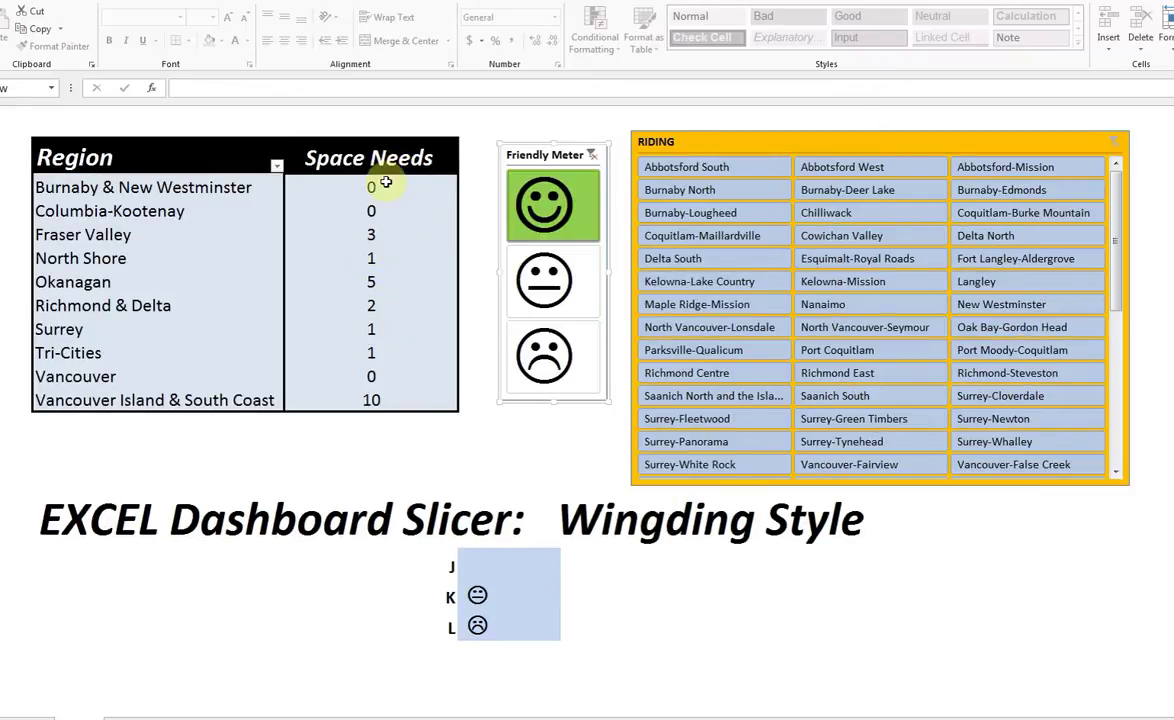
click(544, 280)
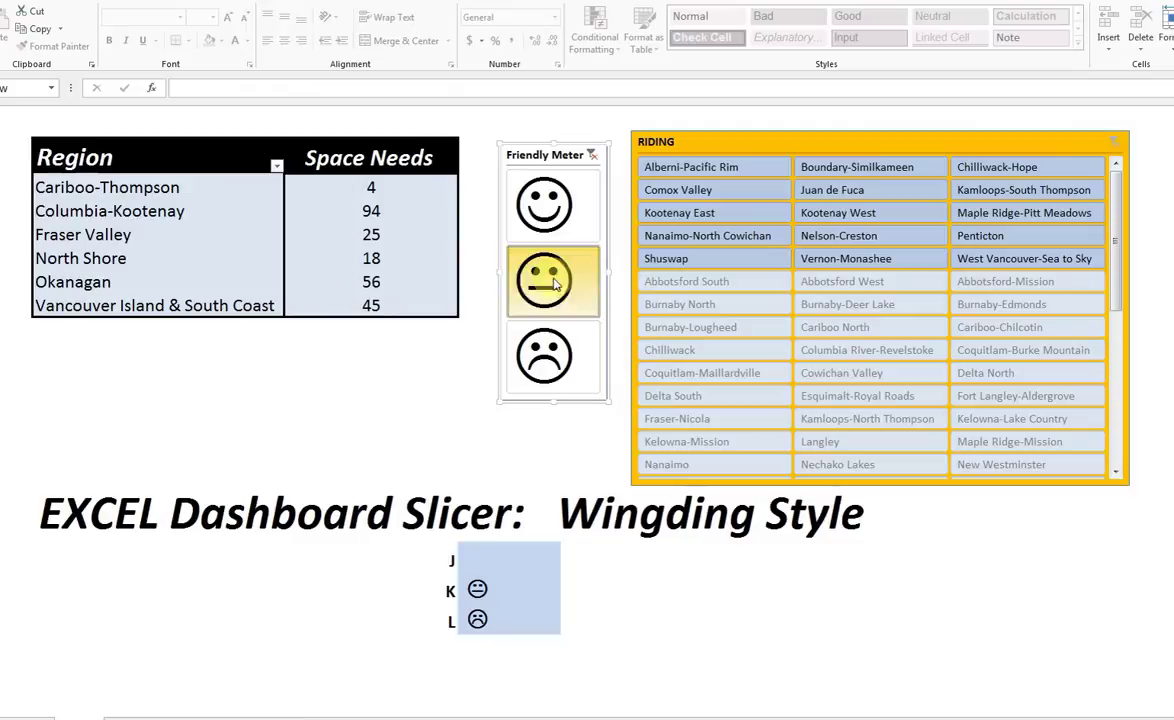
click(556, 361)
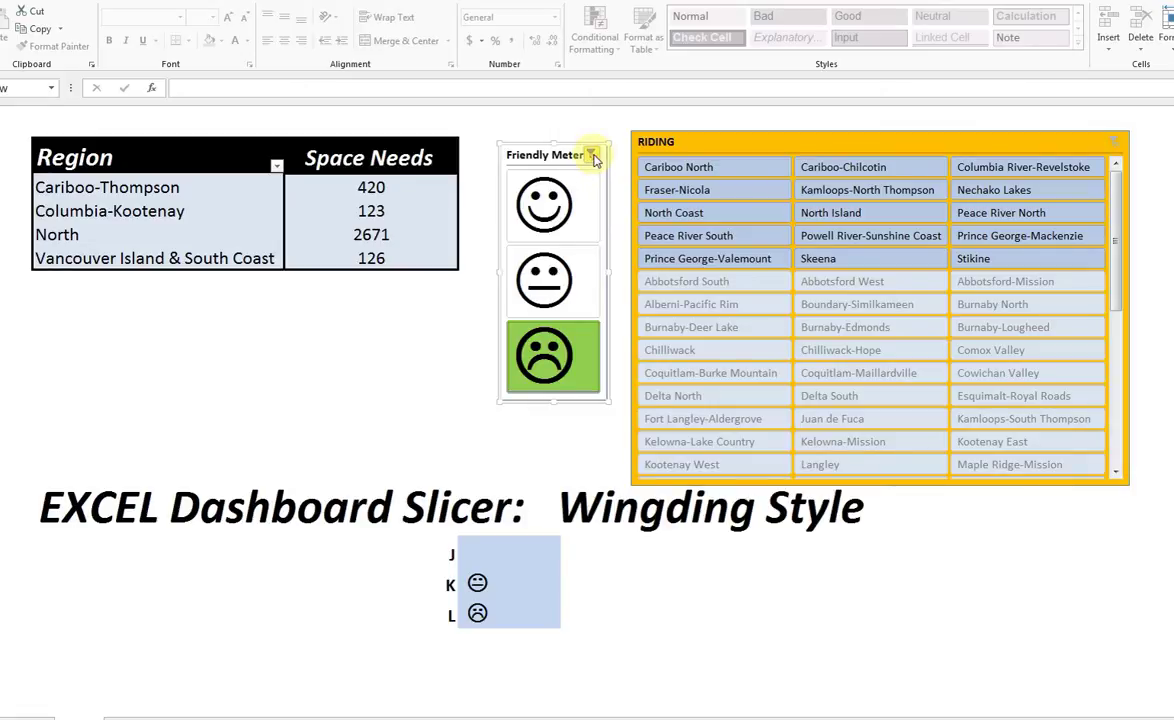
click(593, 157)
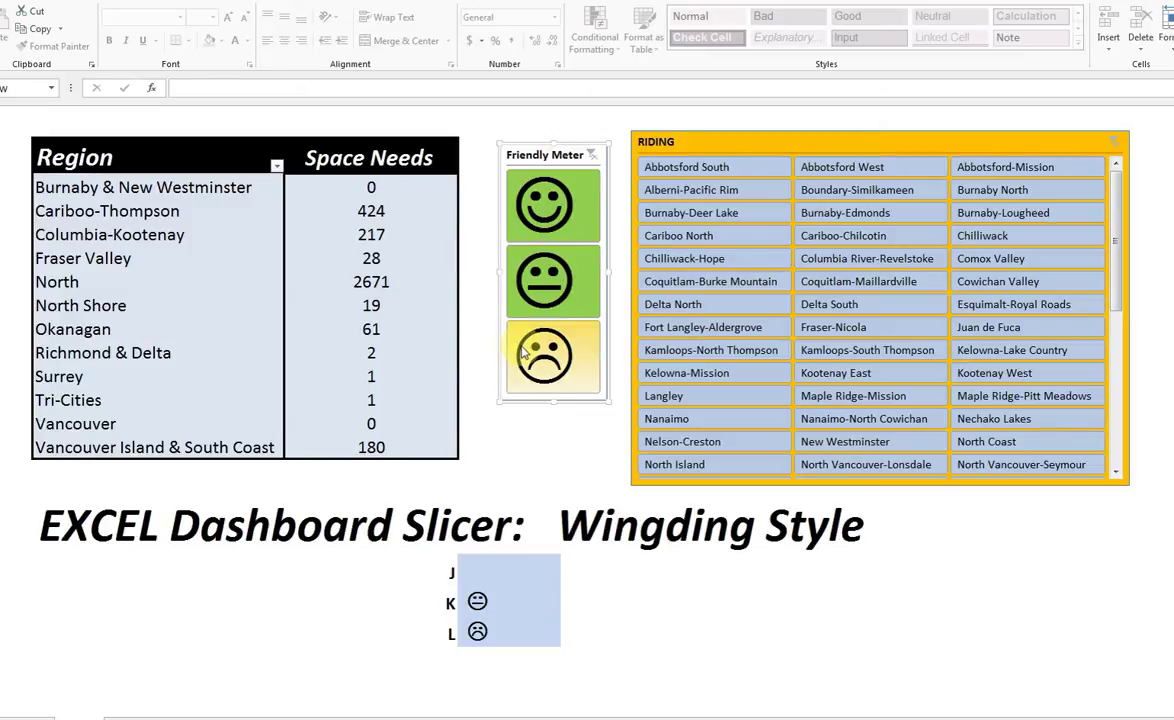
Step: Enter J in the empty Wingdings cell beside the J label
click(457, 557)
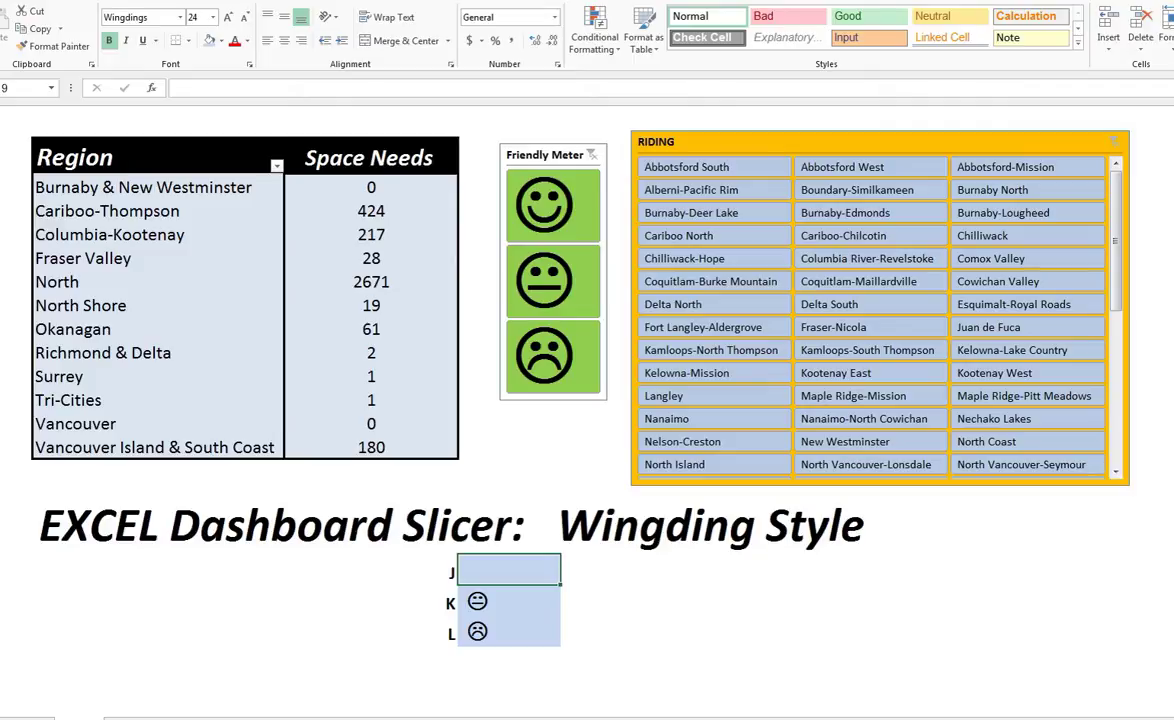
text(J)
key(Return)
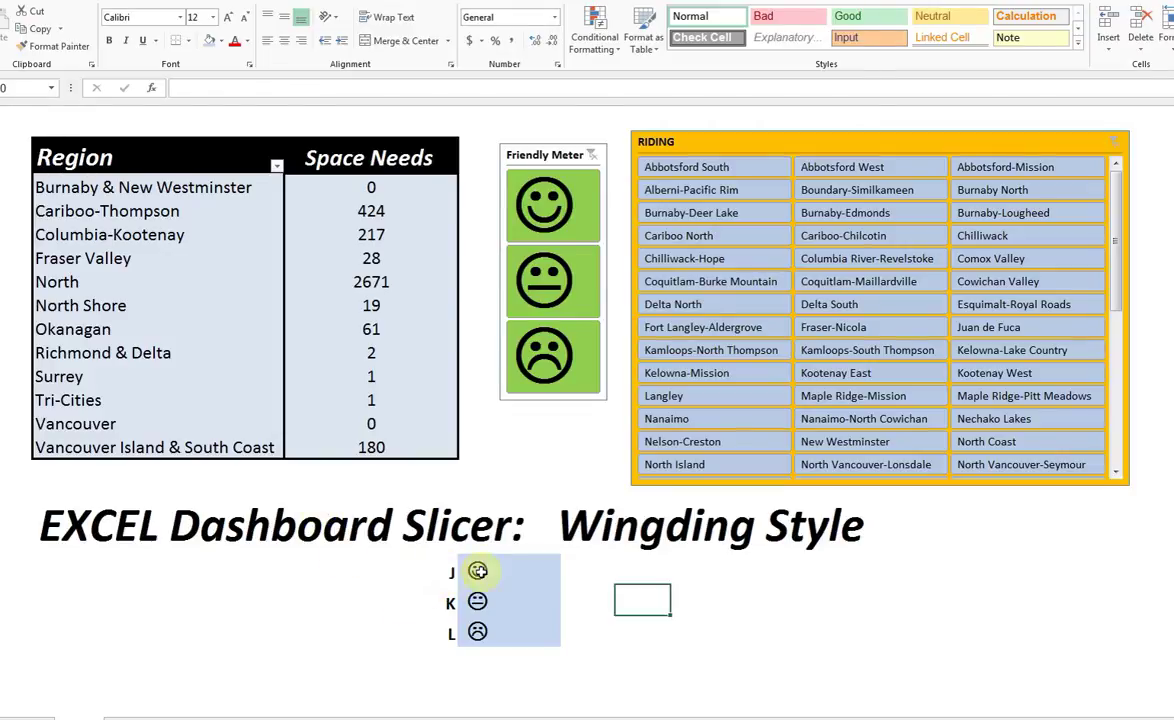
Step: Examine the Ridings sheet's nested IF formulas in column N against the HA/PERSON values in column G
click(478, 571)
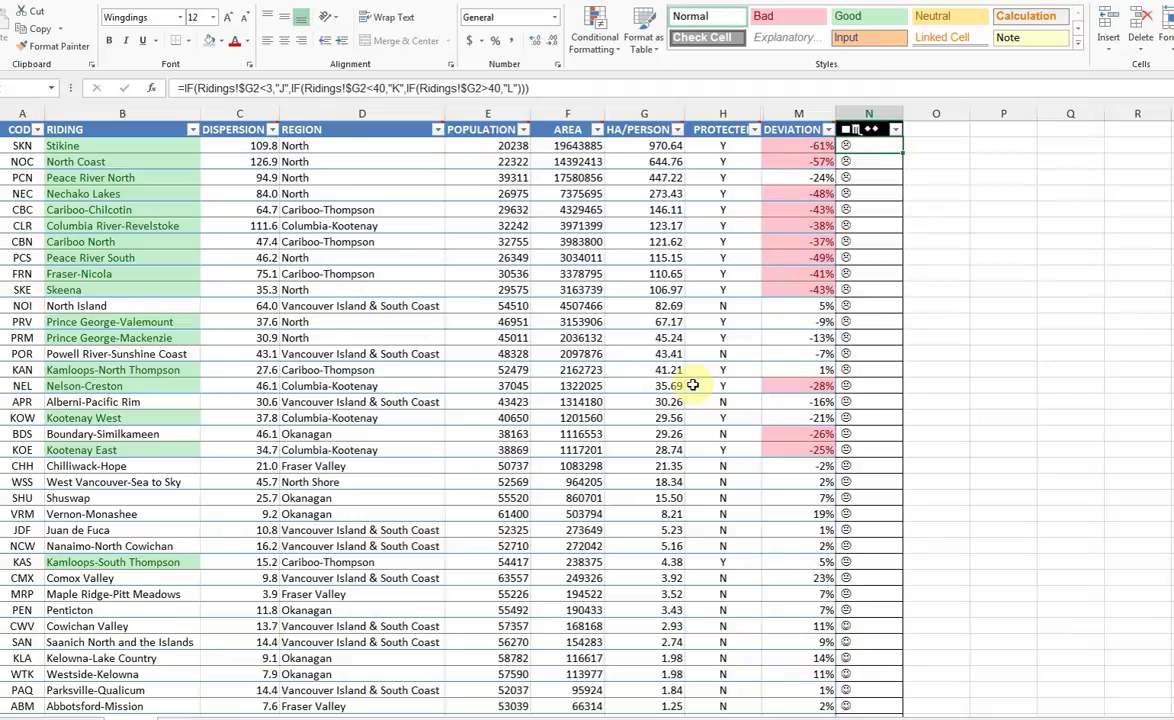
click(645, 305)
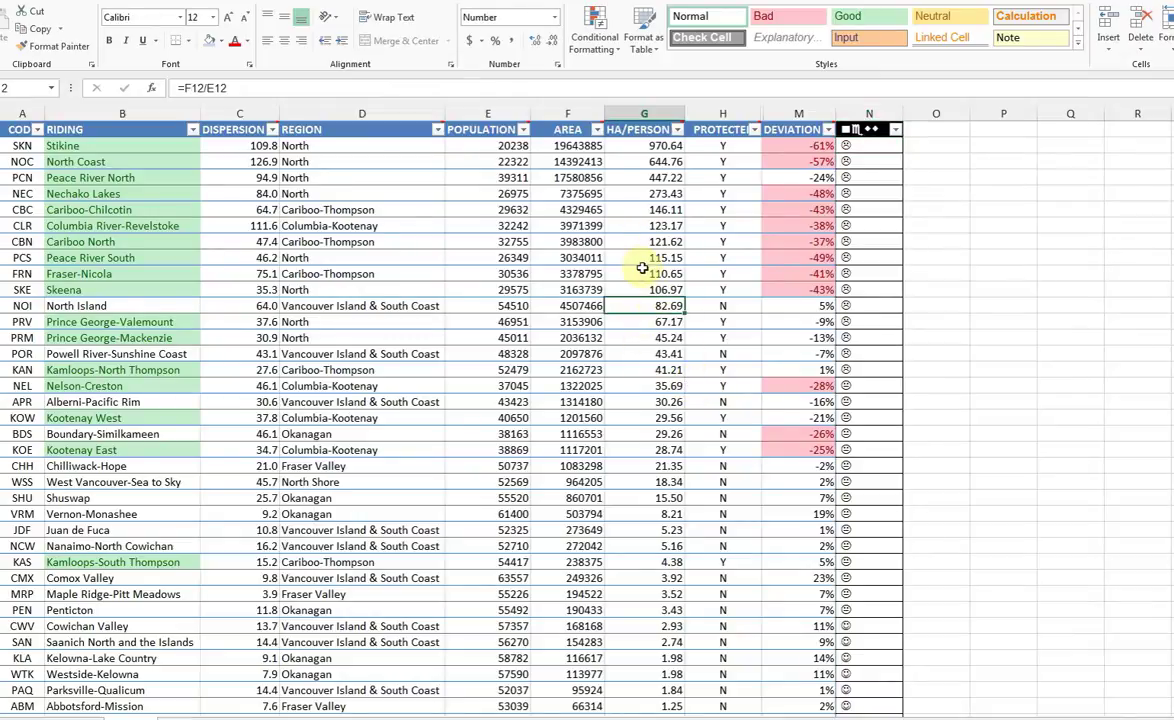
drag(642, 268, 650, 450)
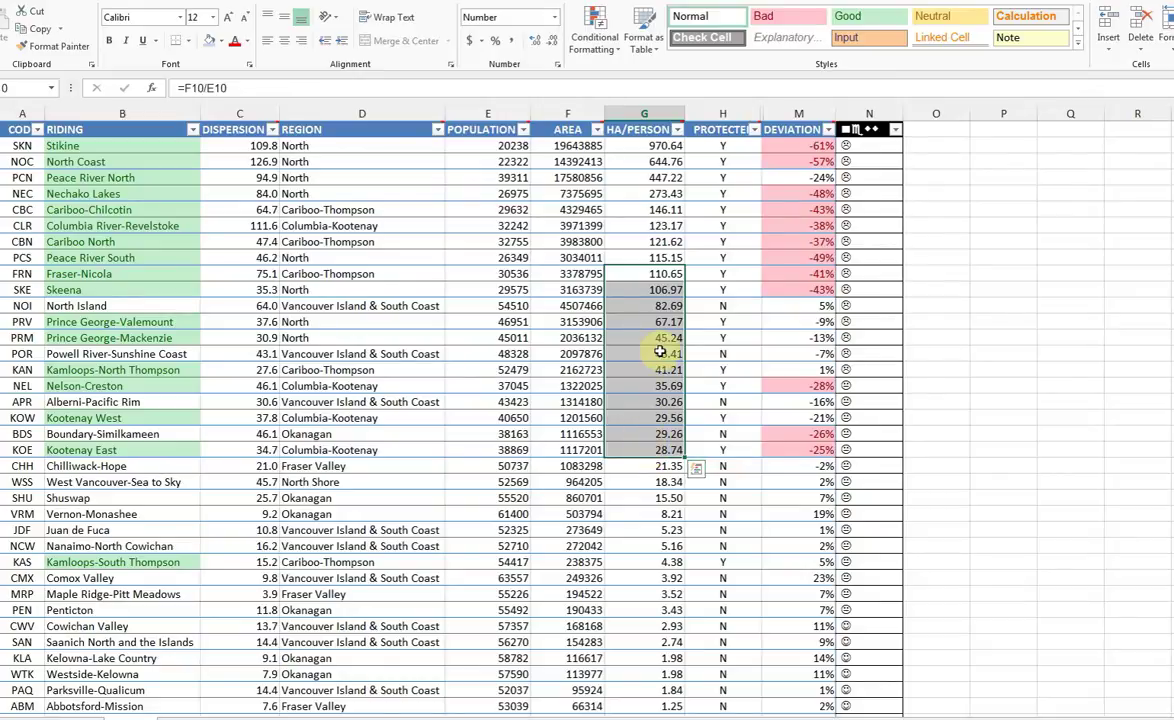
click(652, 309)
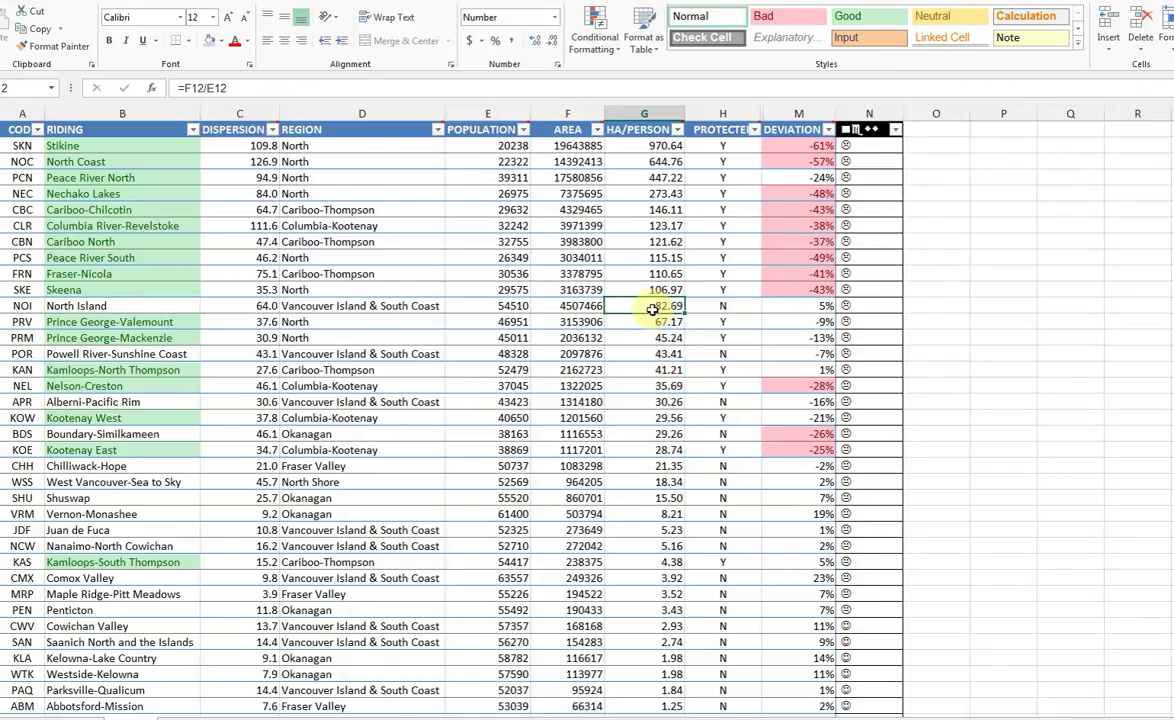
click(650, 196)
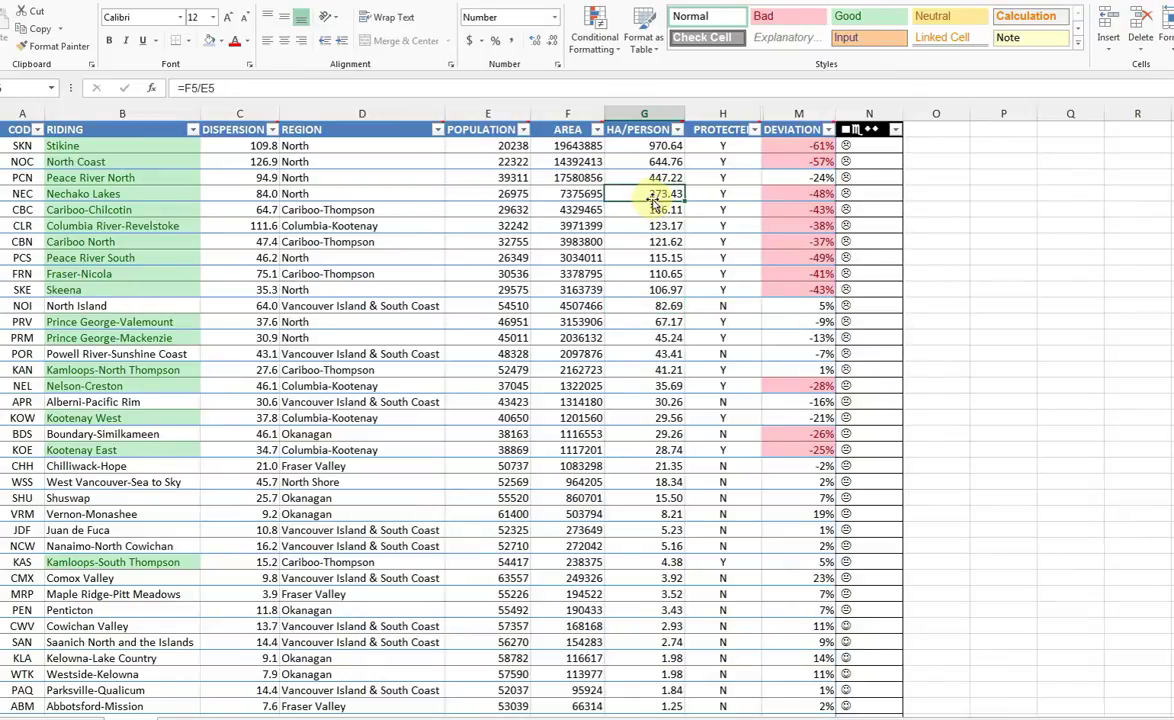
click(848, 177)
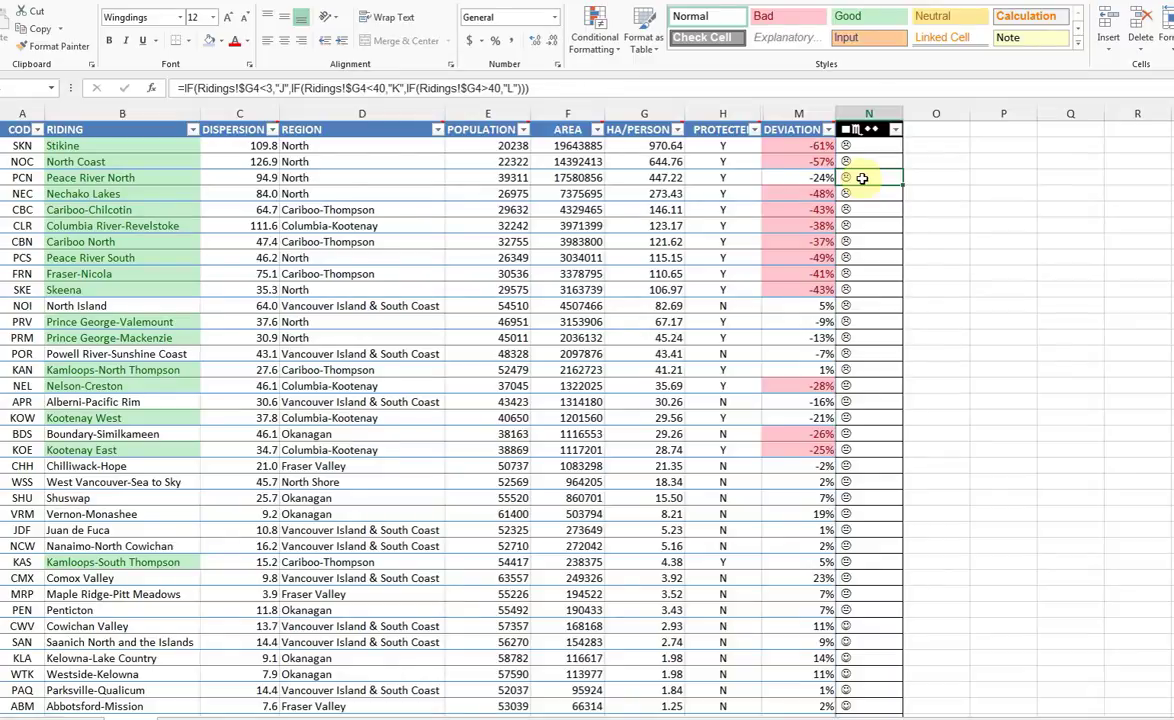
click(668, 177)
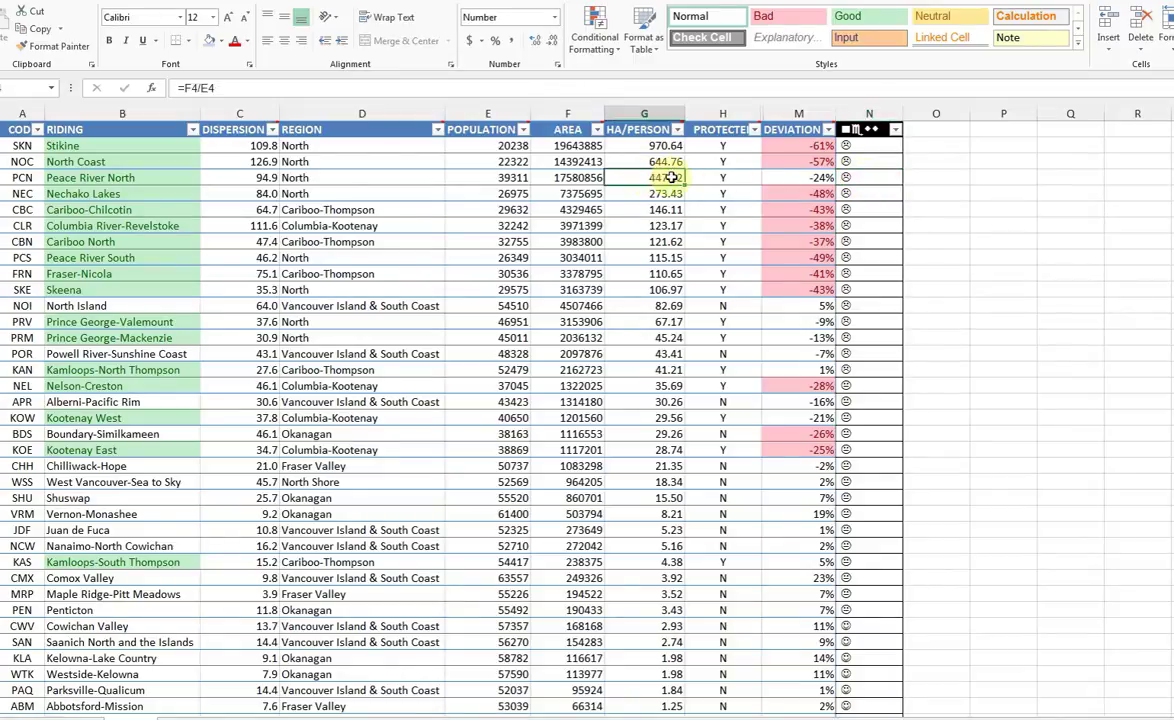
Step: Examine the nested IF formula in cell N4, following its HA/PERSON conditions for the letters J, K and L
click(856, 177)
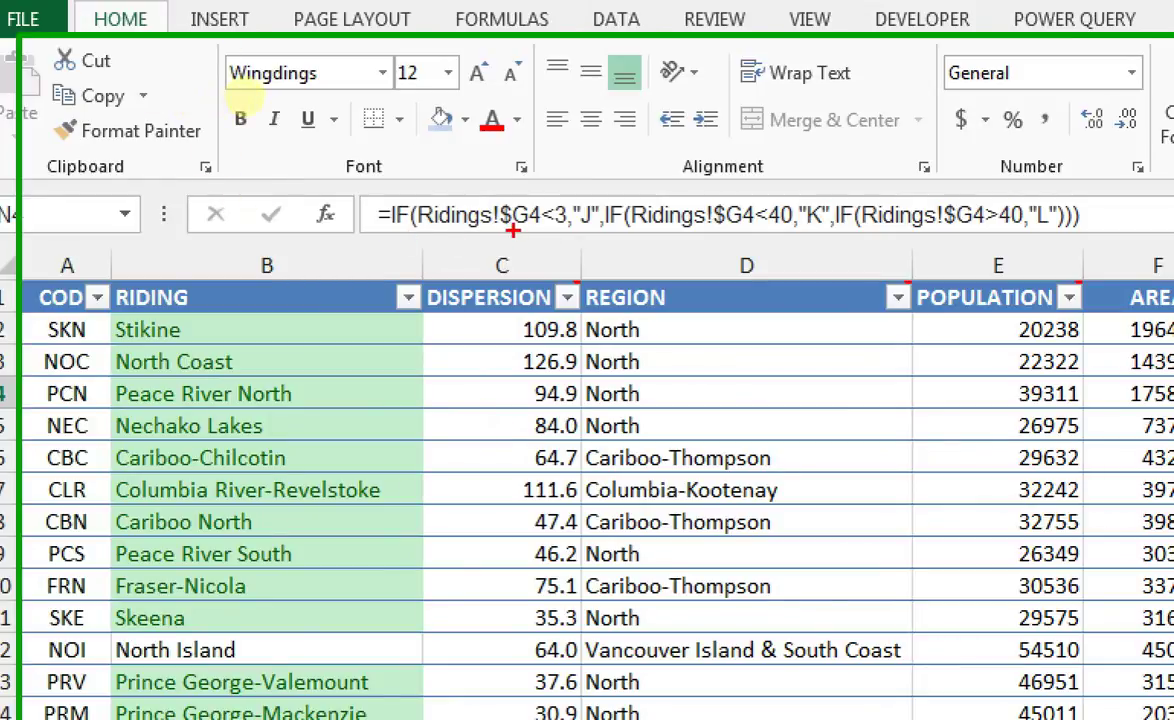
drag(518, 238, 576, 237)
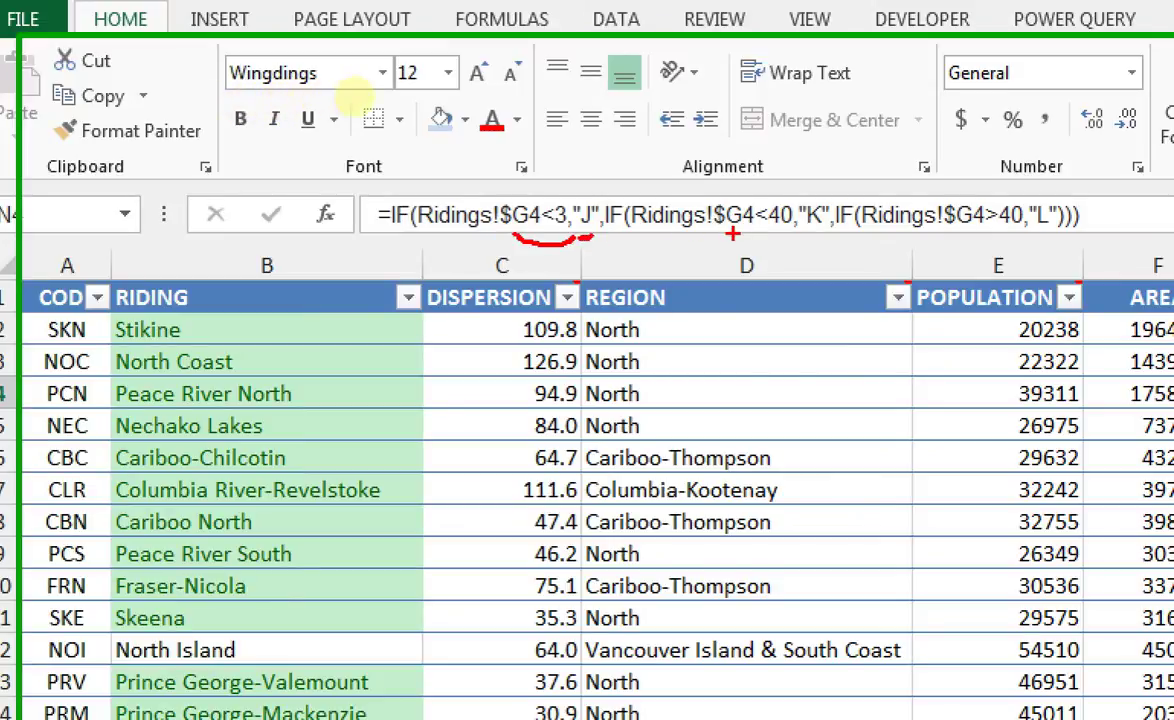
drag(727, 233, 808, 255)
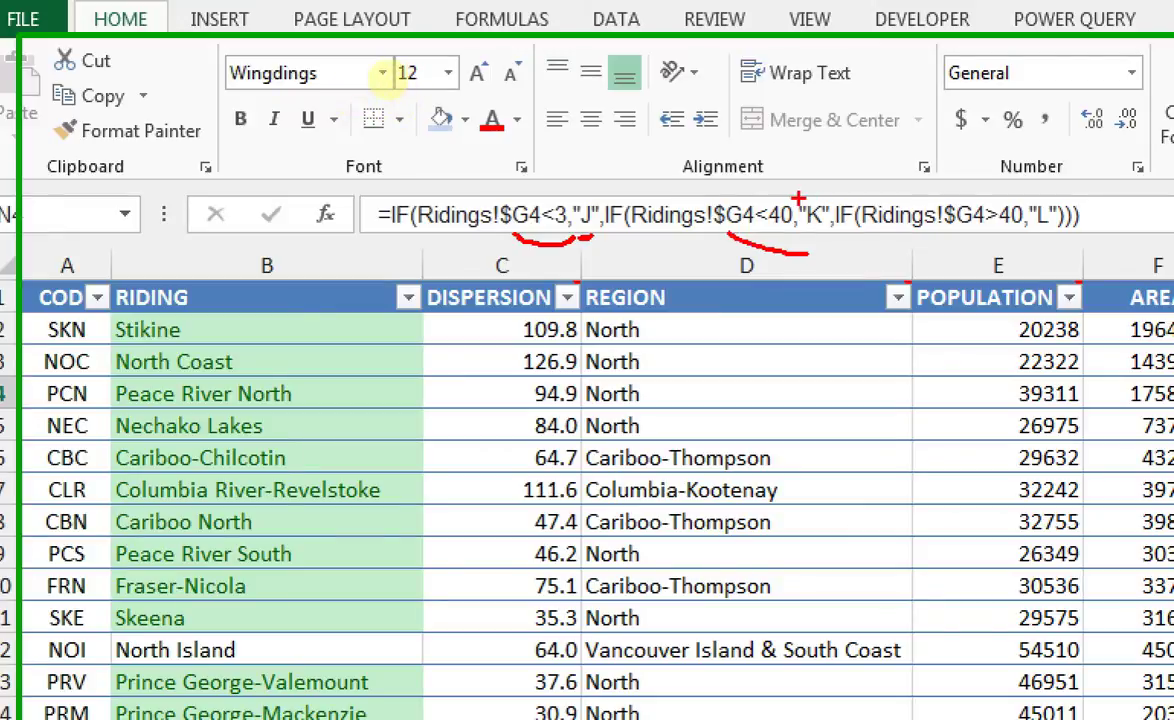
drag(797, 200, 822, 195)
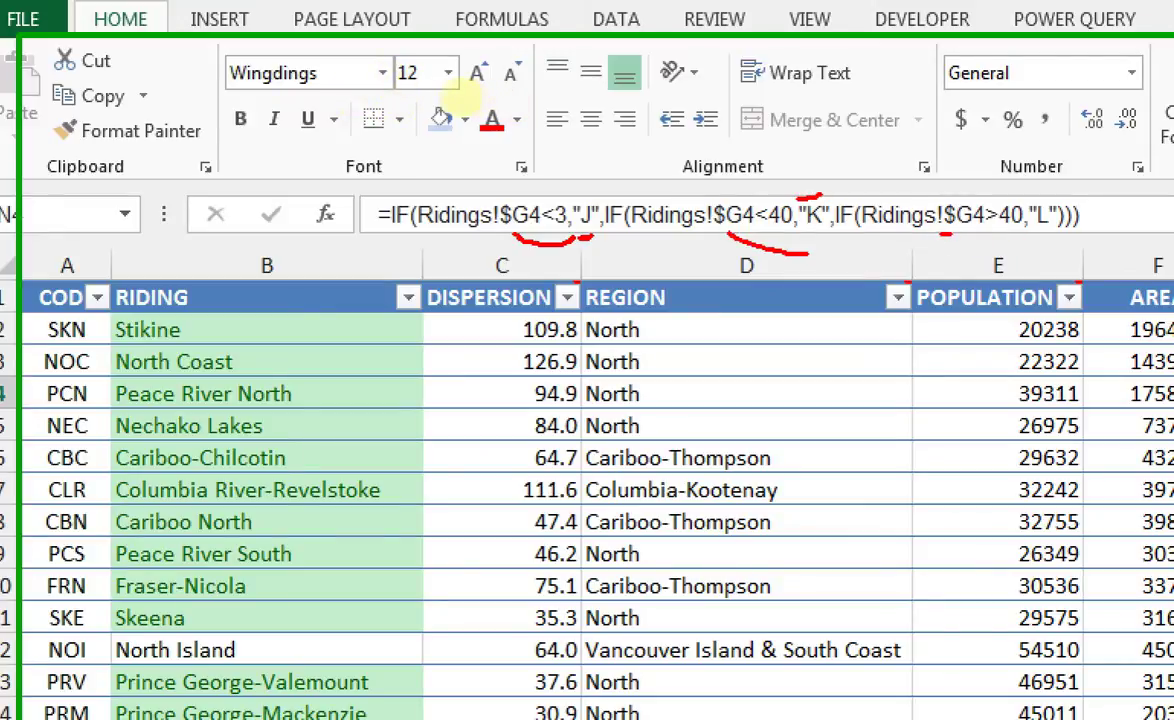
drag(940, 231, 1030, 239)
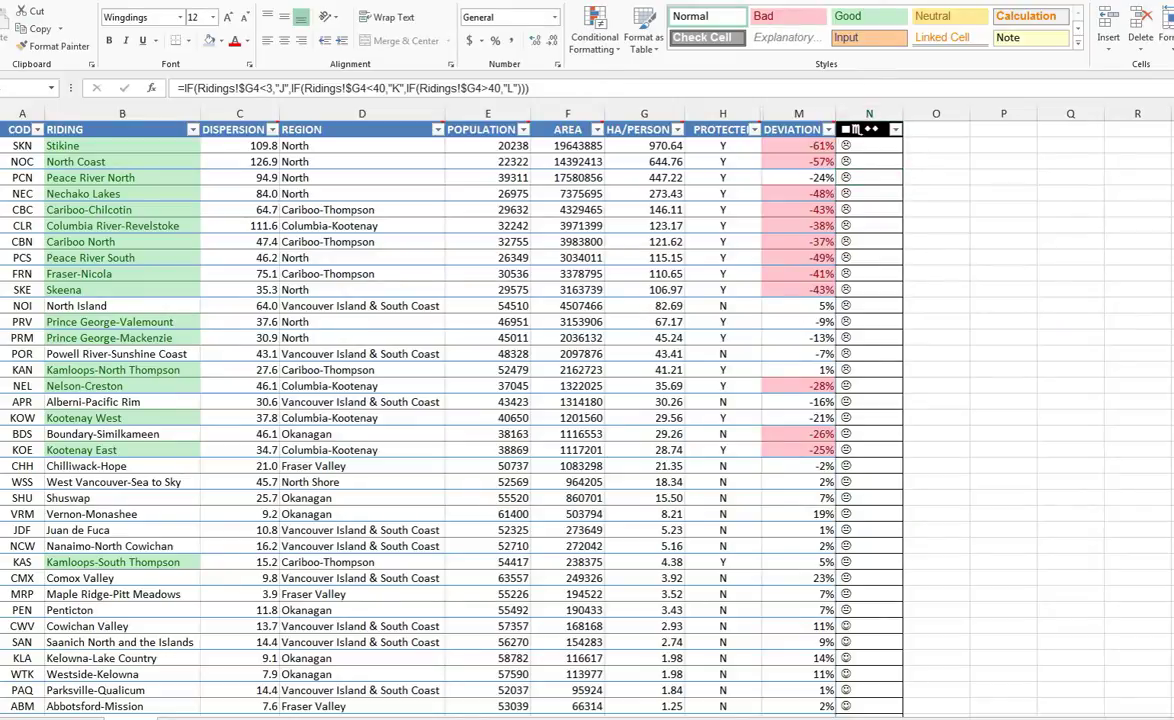
Step: Insert a slicer on the neww field for the Region and Space Needs PivotTable on the dashboard sheet
key(ctrl+Page_Up)
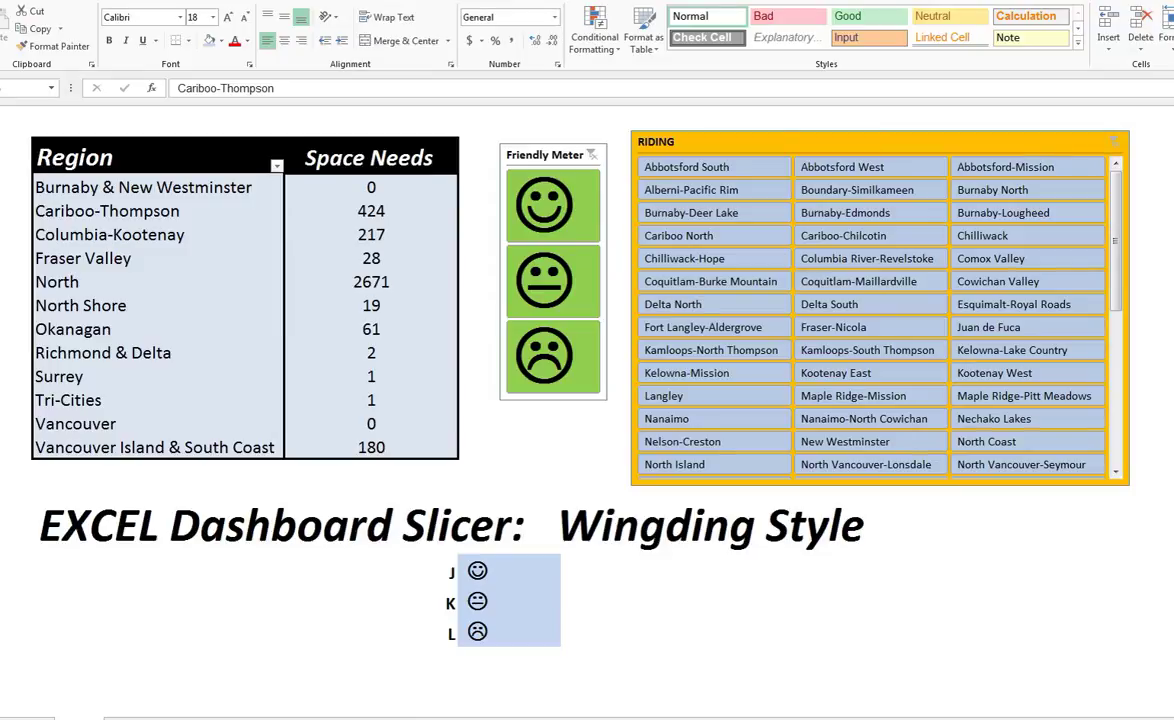
click(190, 206)
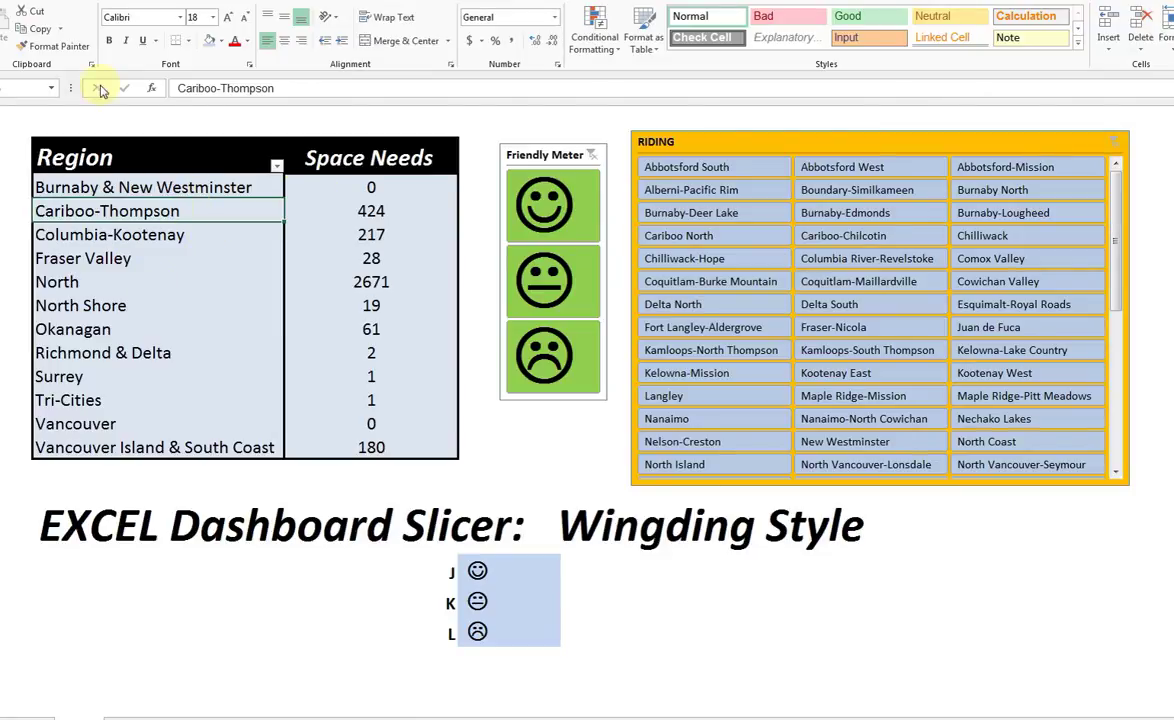
click(108, 2)
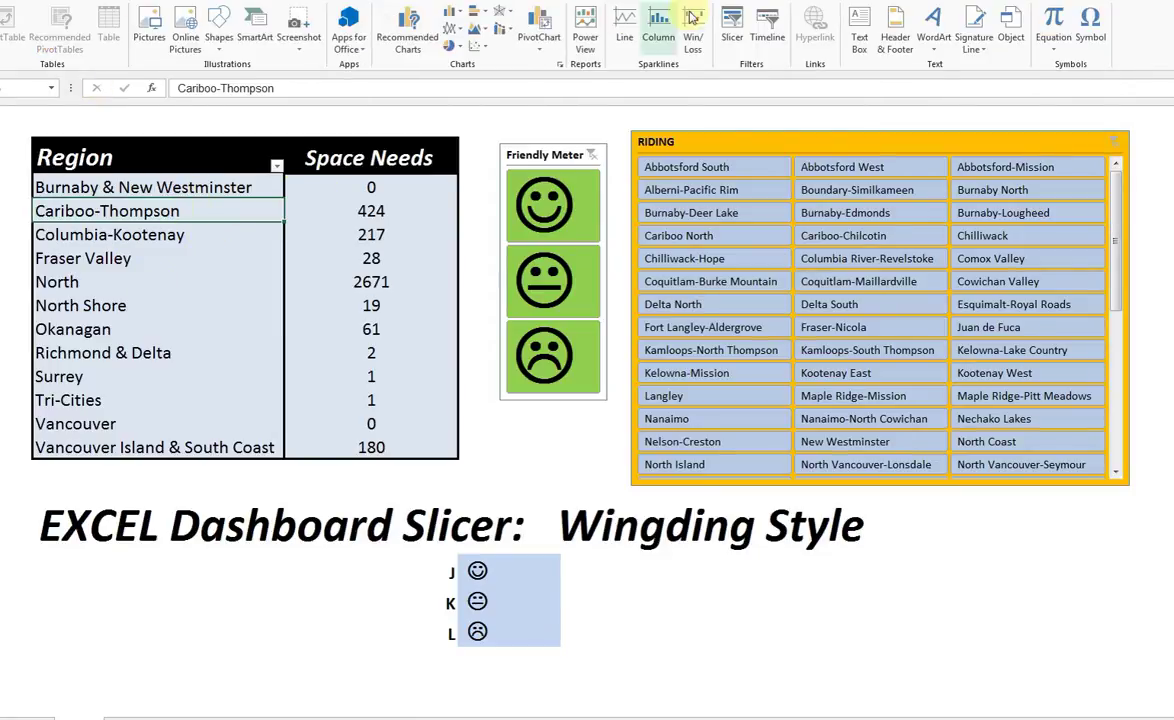
click(732, 25)
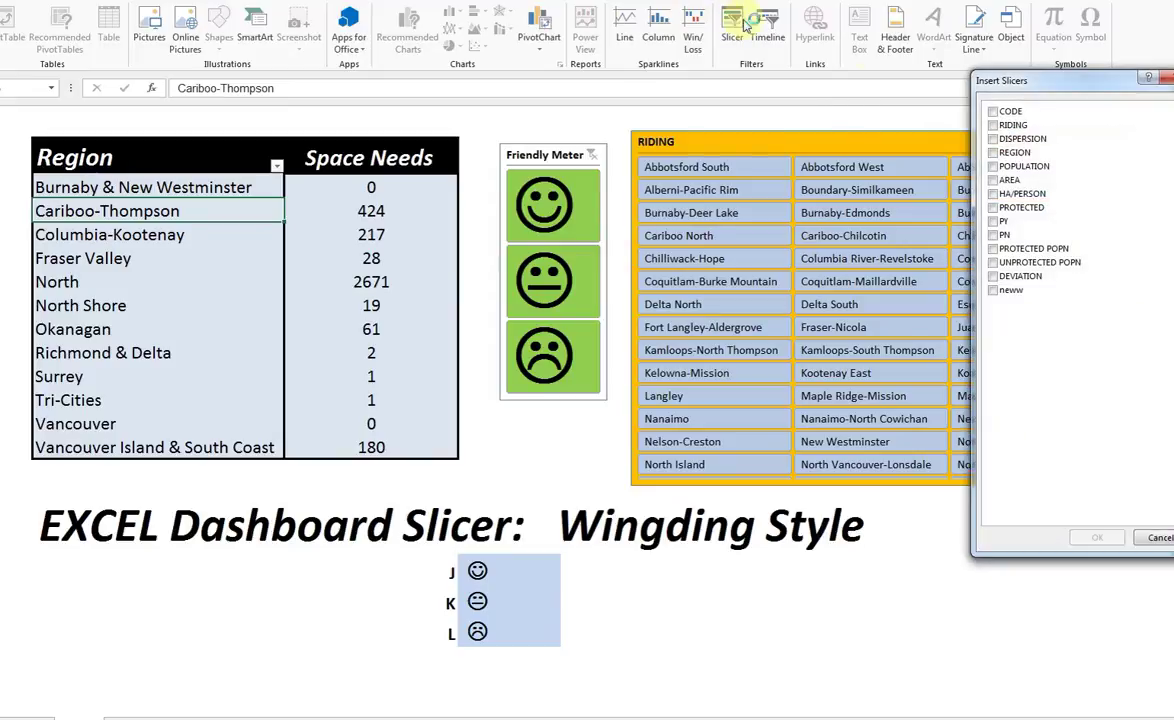
click(992, 291)
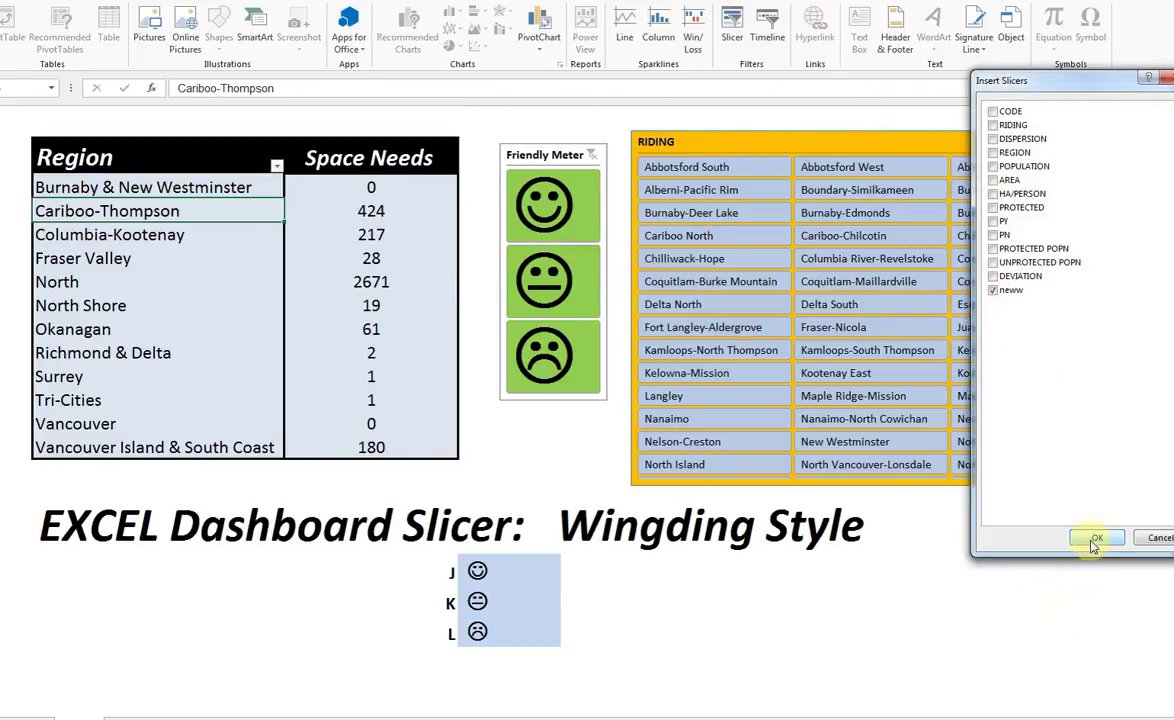
click(1096, 539)
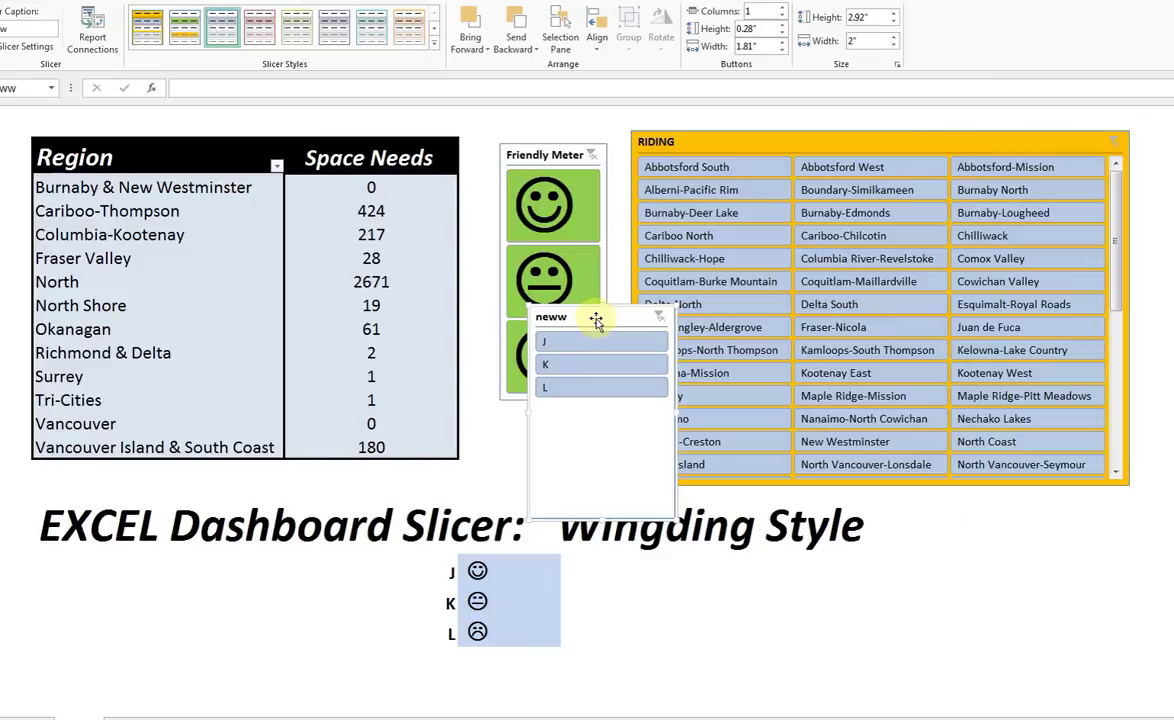
Step: Move the neww slicer clear of the Friendly Meter, over the lower part of the RIDING slicer
drag(596, 320, 977, 527)
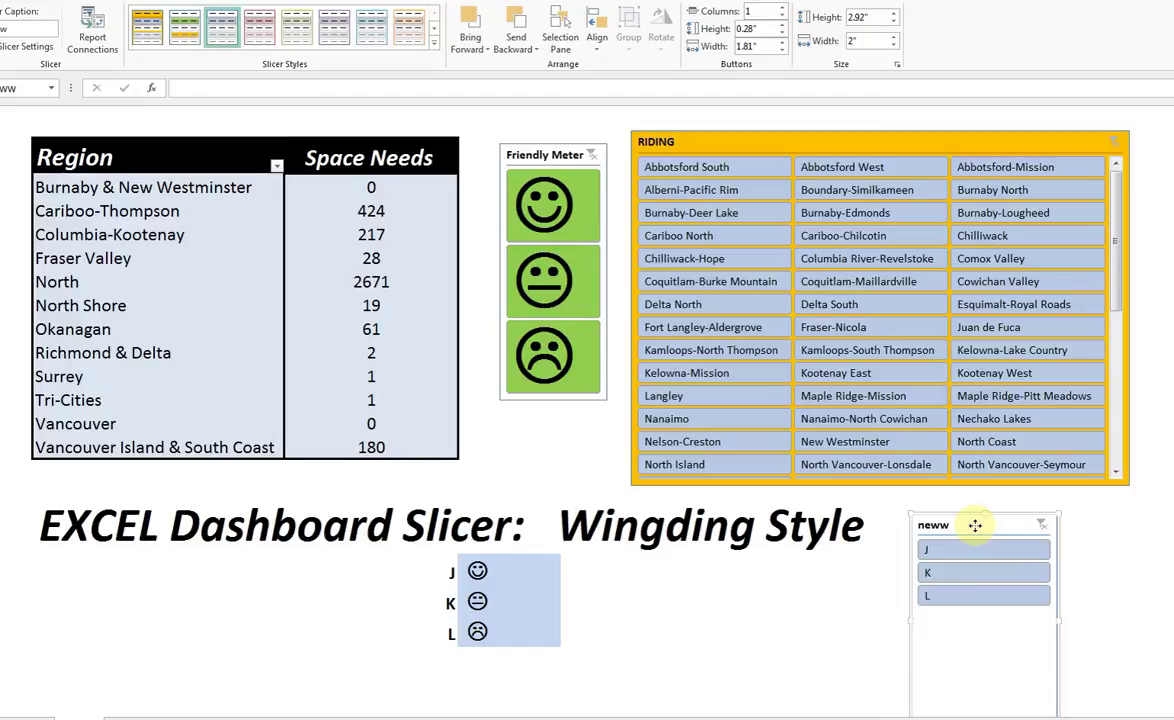
drag(975, 525, 928, 340)
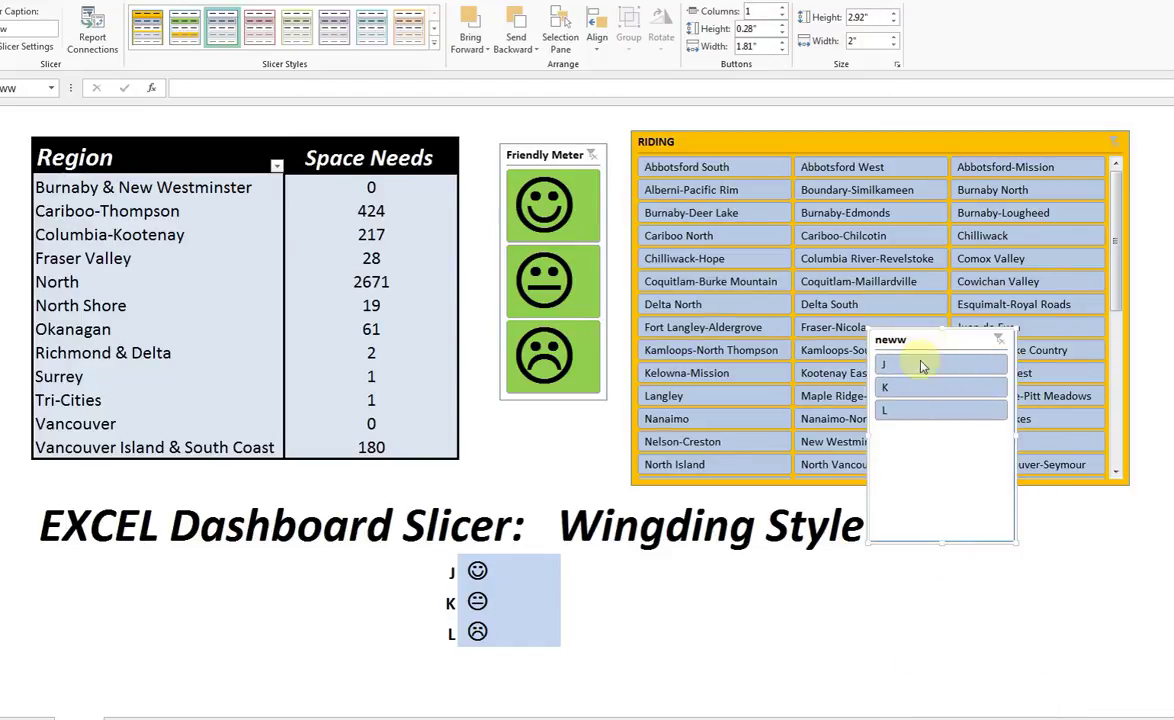
drag(933, 335, 561, 308)
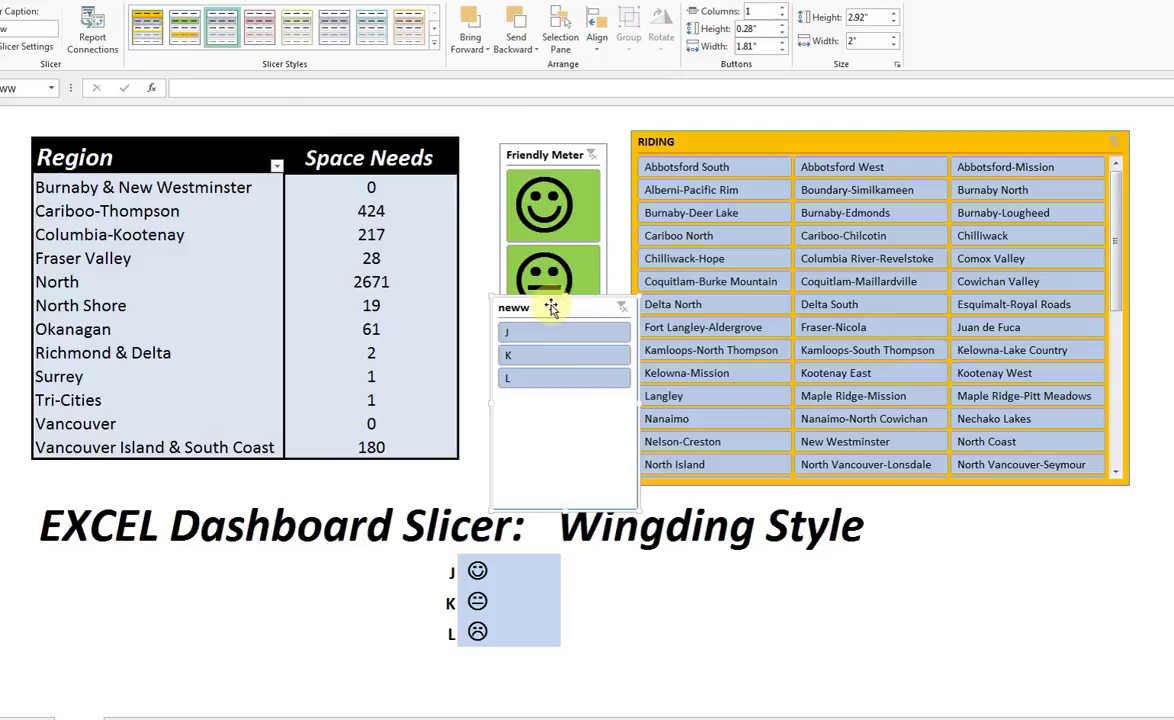
drag(553, 310, 769, 412)
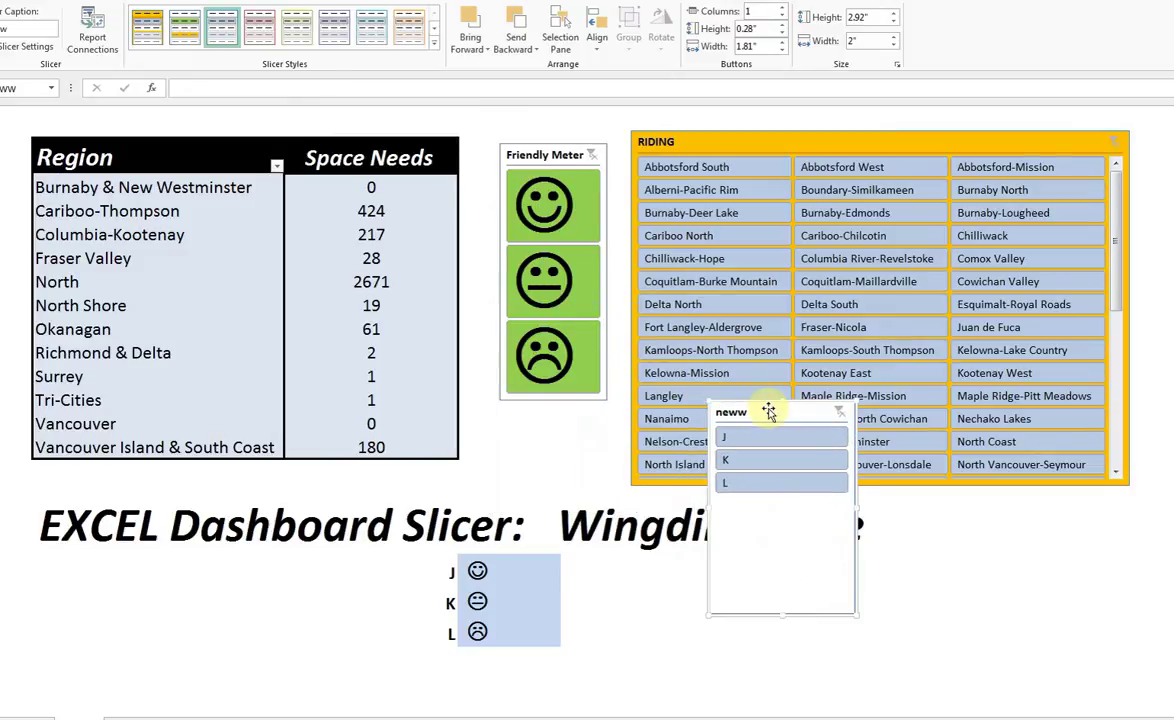
Step: Duplicate the neww slicer's current style under the name DASDA and apply the custom style to that slicer
right_click(225, 27)
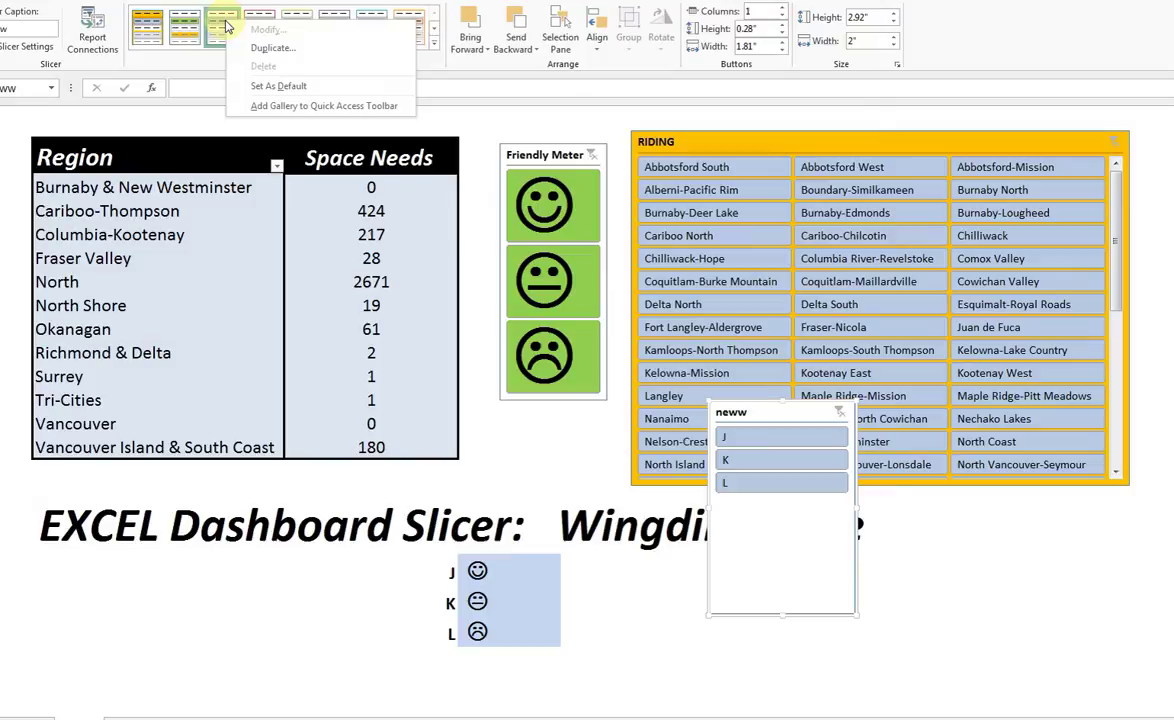
click(270, 47)
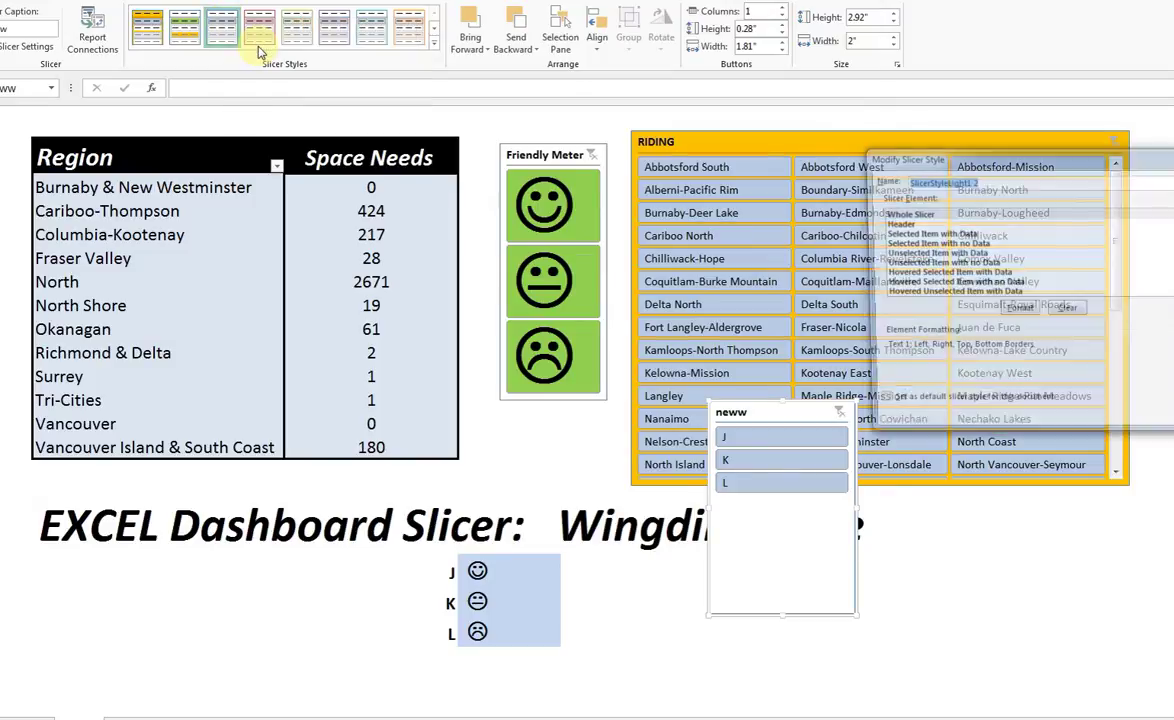
text(DASDA)
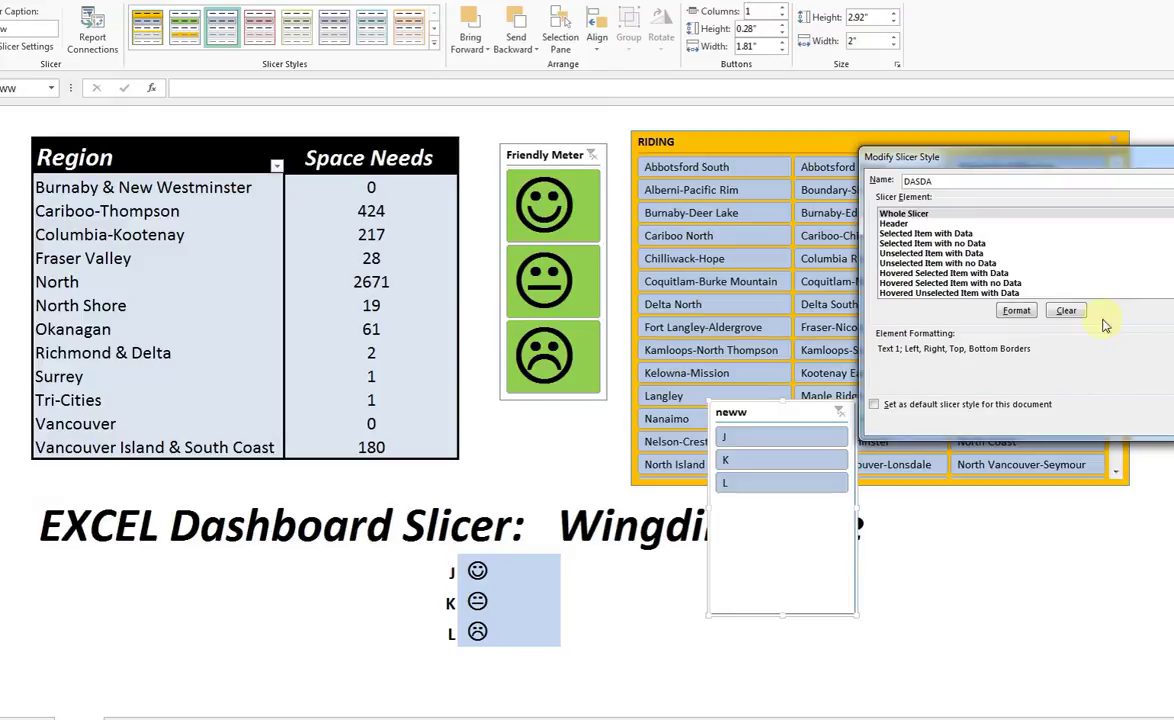
key(Return)
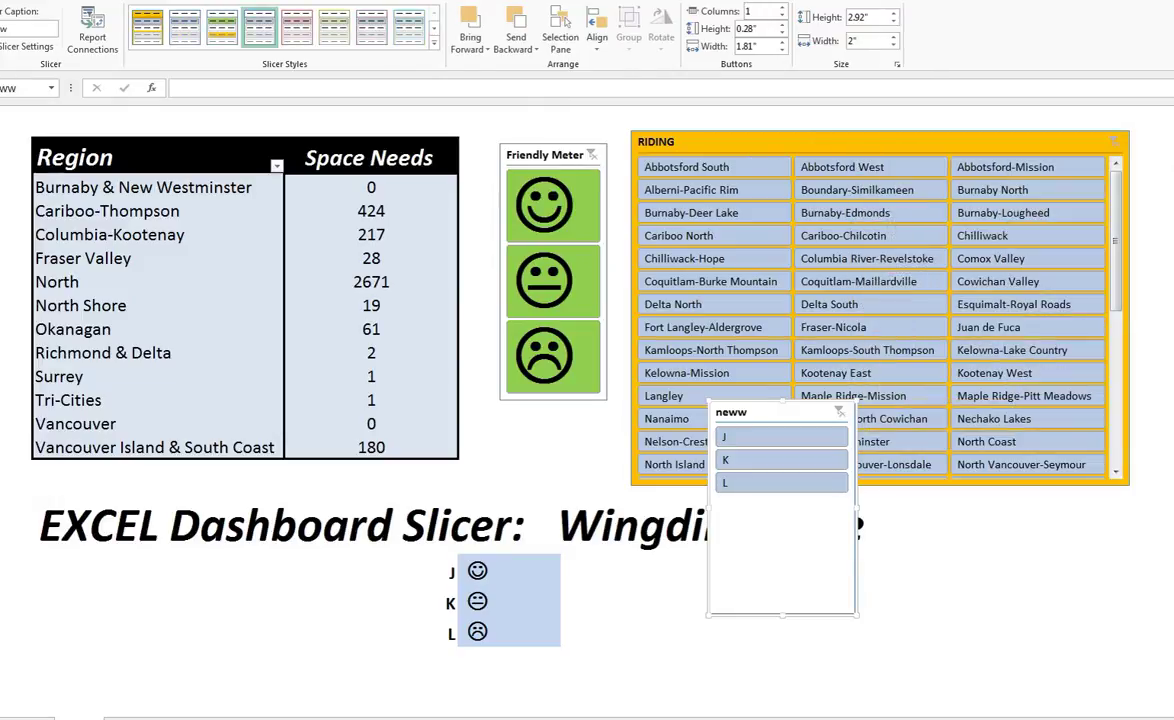
click(436, 46)
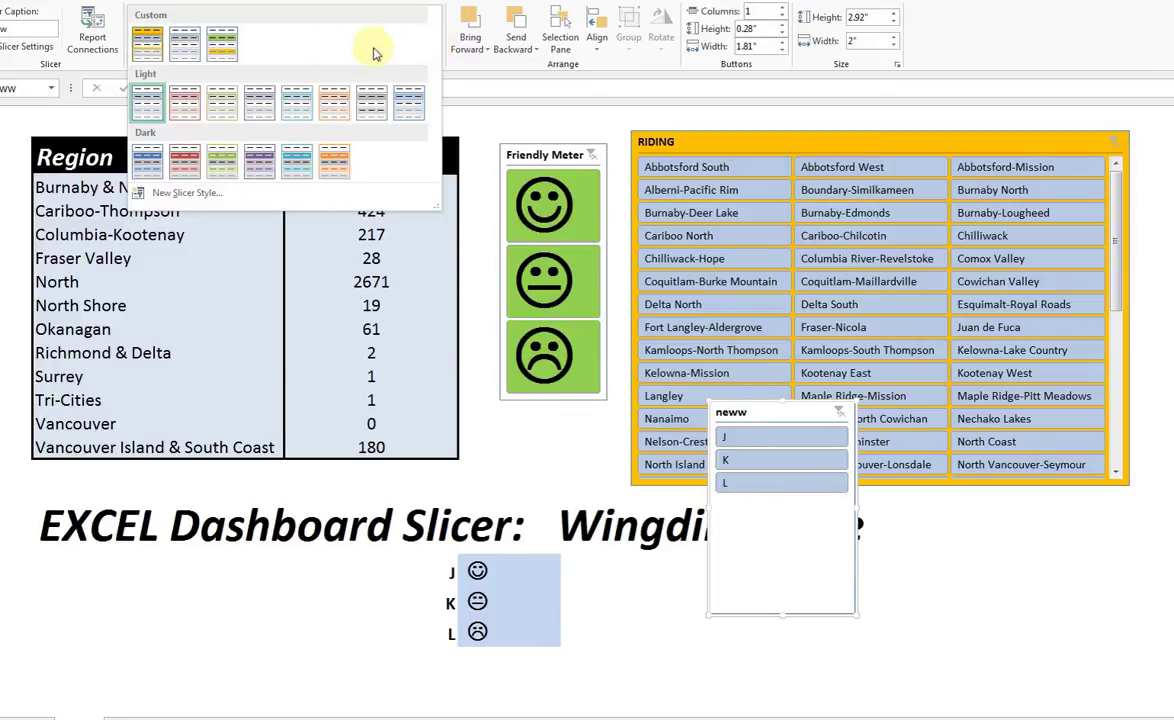
click(185, 44)
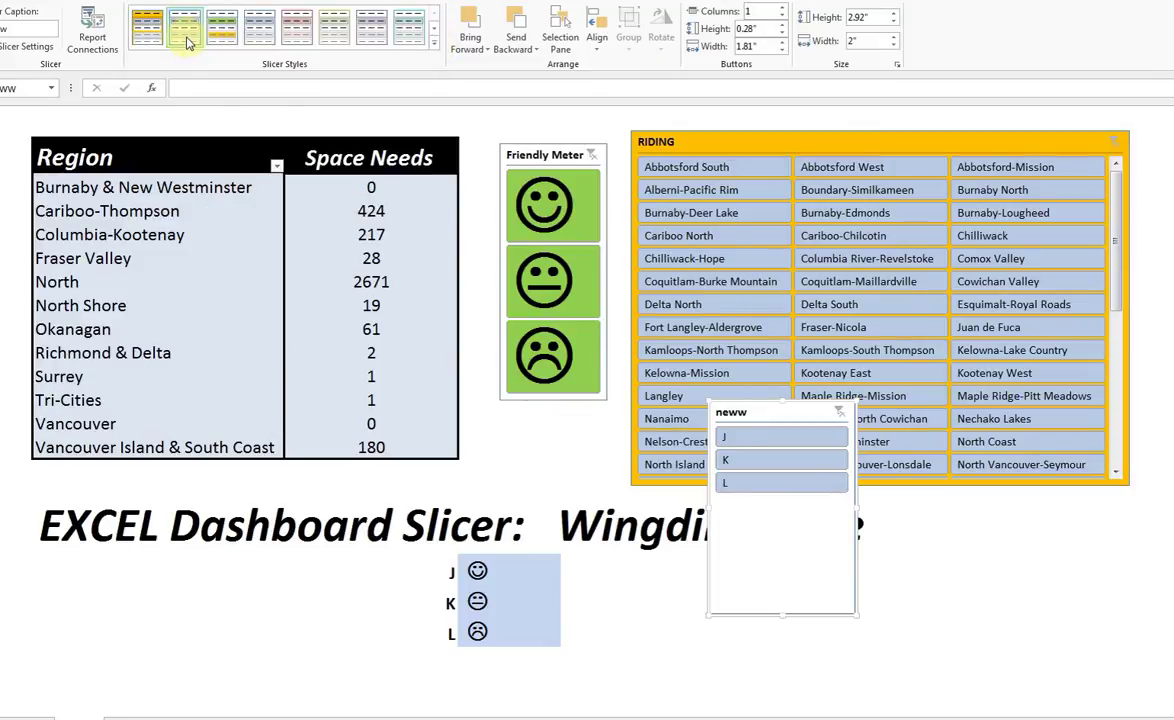
Step: Open the DASDA slicer style for modification and examine the formatting of its selected, unselected and hovered item elements
right_click(190, 40)
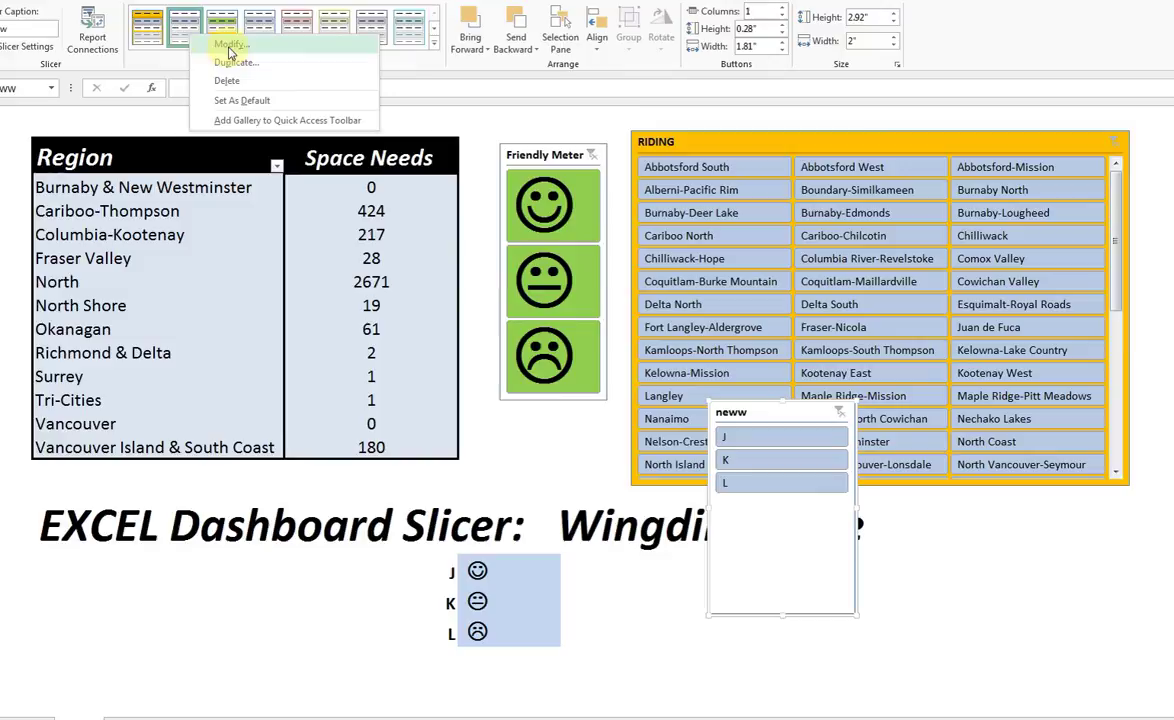
click(229, 47)
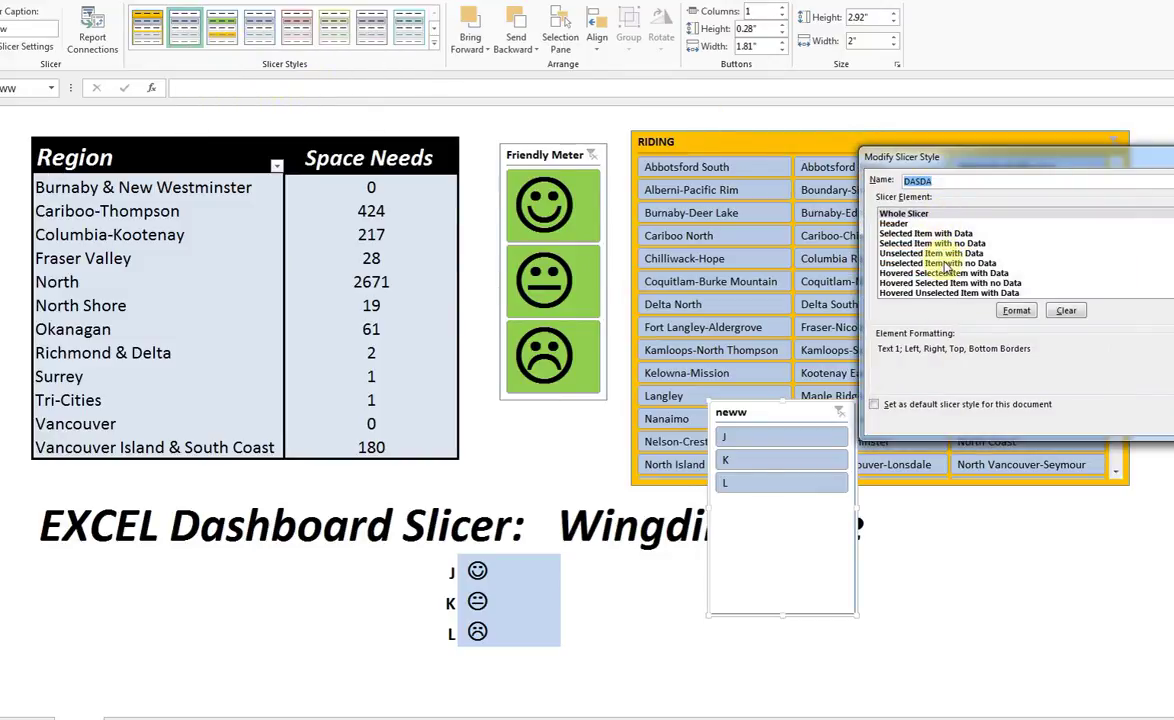
click(941, 259)
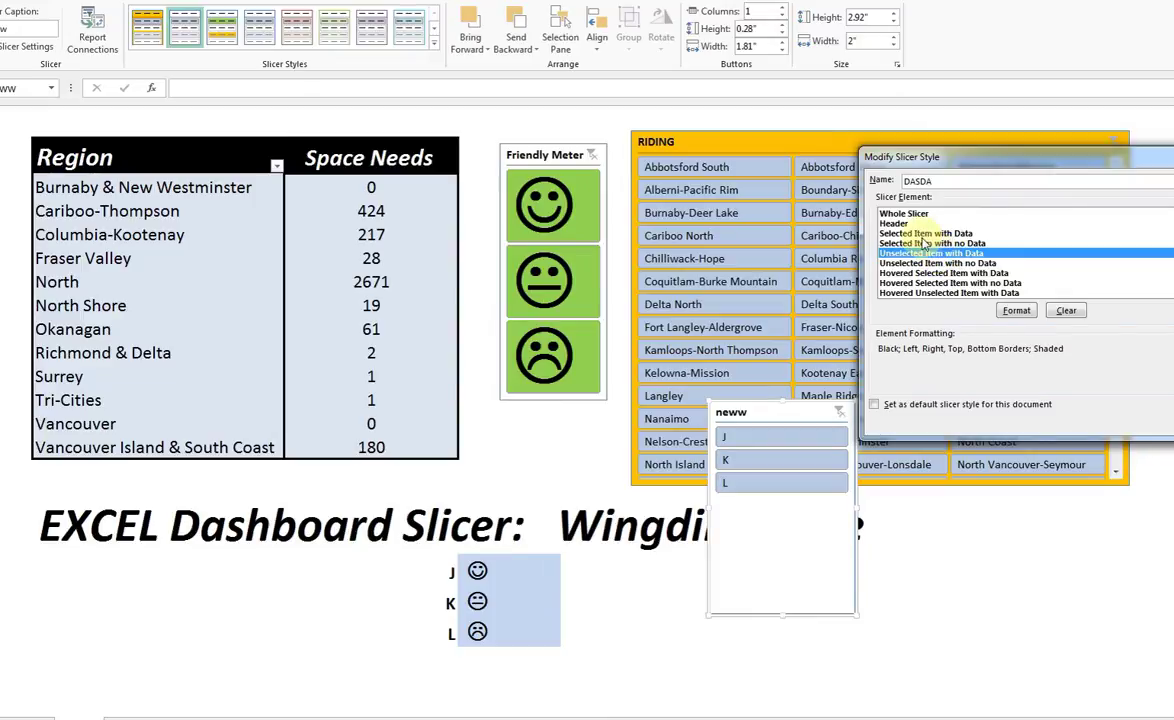
click(925, 235)
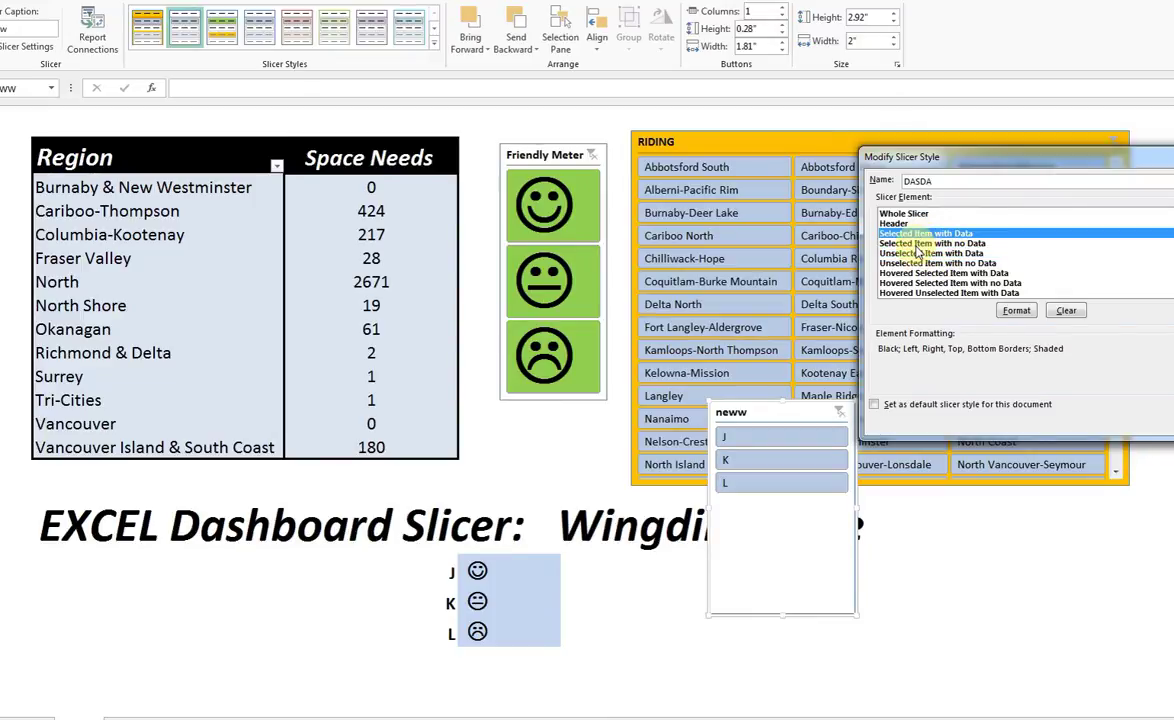
click(925, 243)
click(922, 253)
click(924, 263)
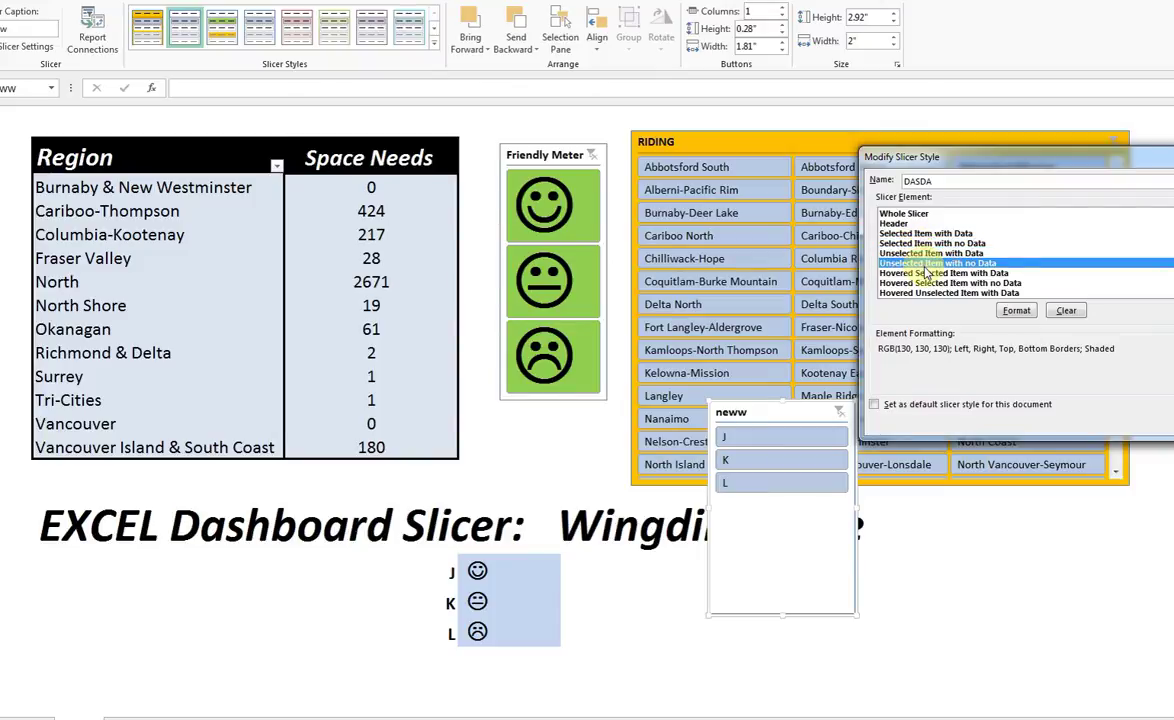
click(925, 273)
click(926, 283)
click(928, 292)
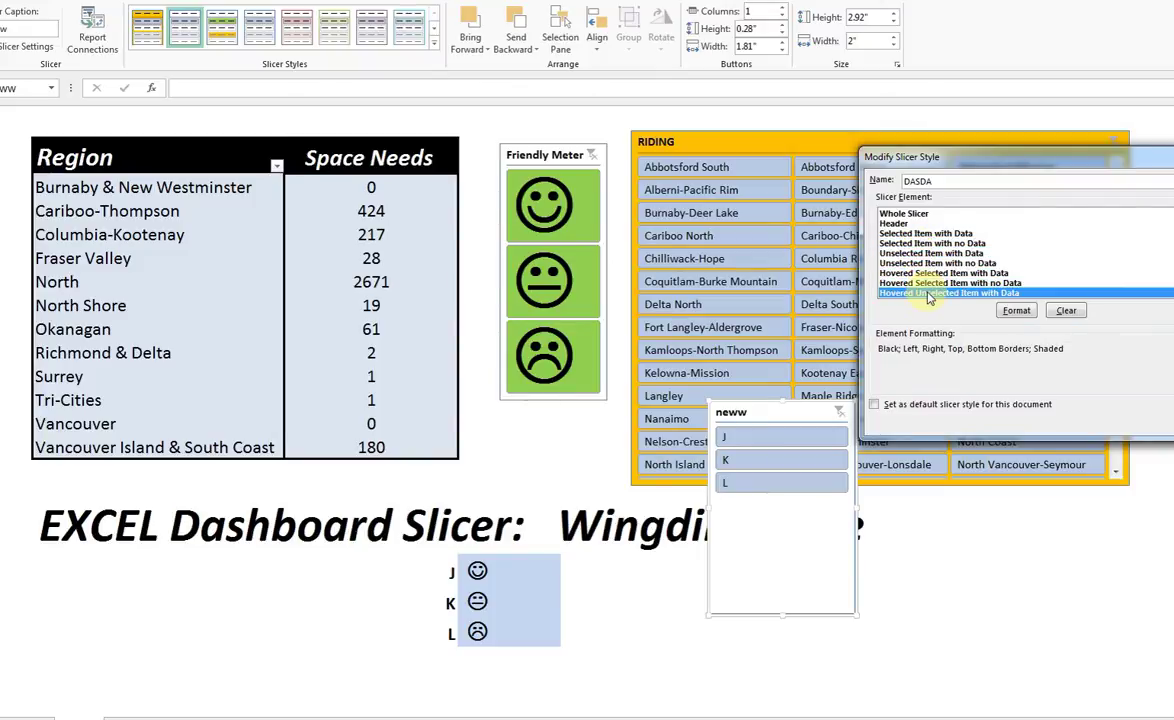
click(929, 293)
scroll(928, 285, up, 1)
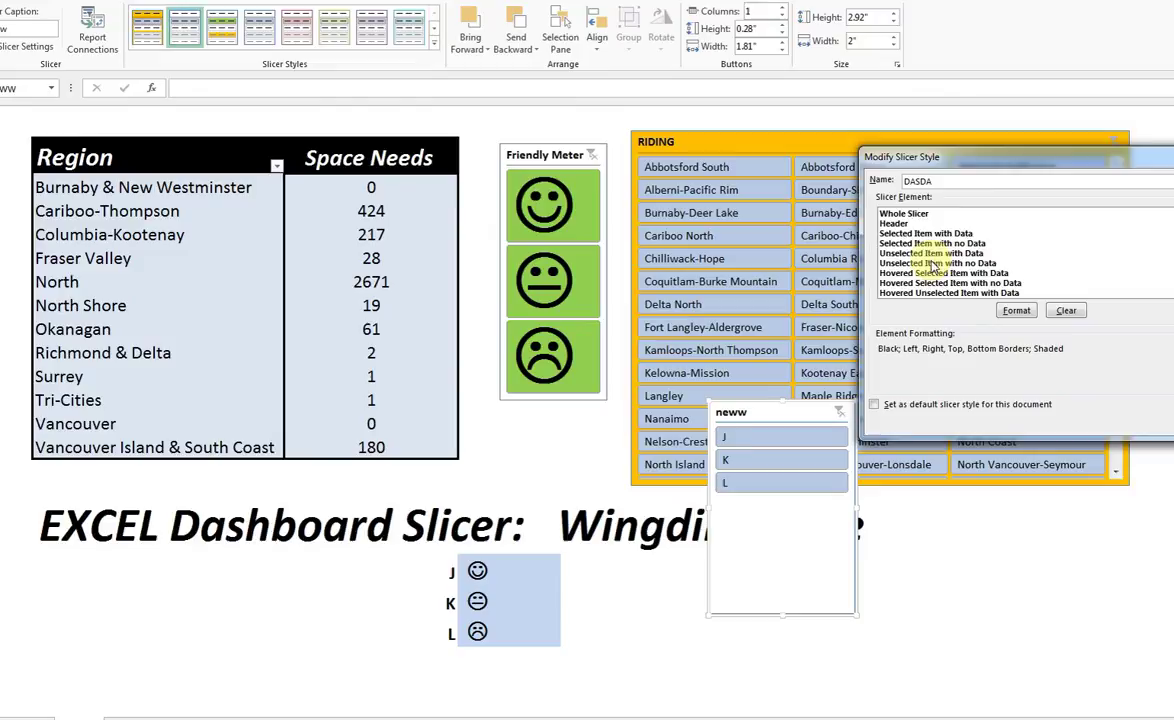
Step: Set the DASDA style's Selected Item with Data font to Wingdings and test it by filtering the neww slicer to the happy face
click(938, 234)
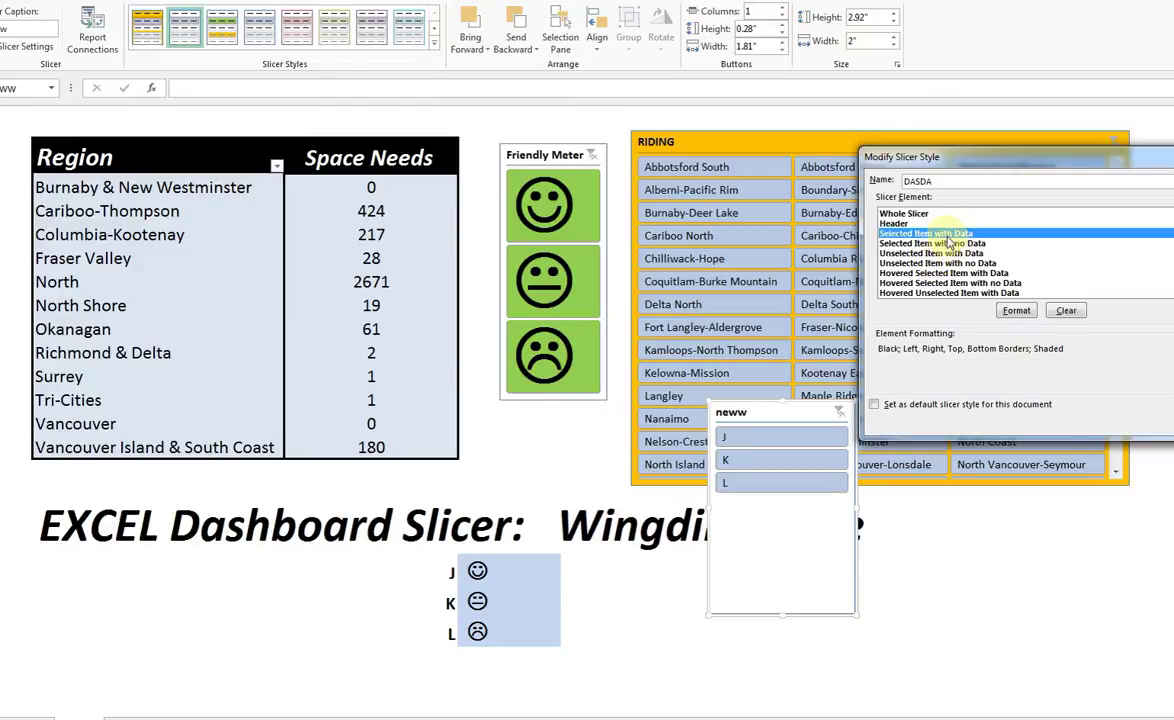
click(1015, 312)
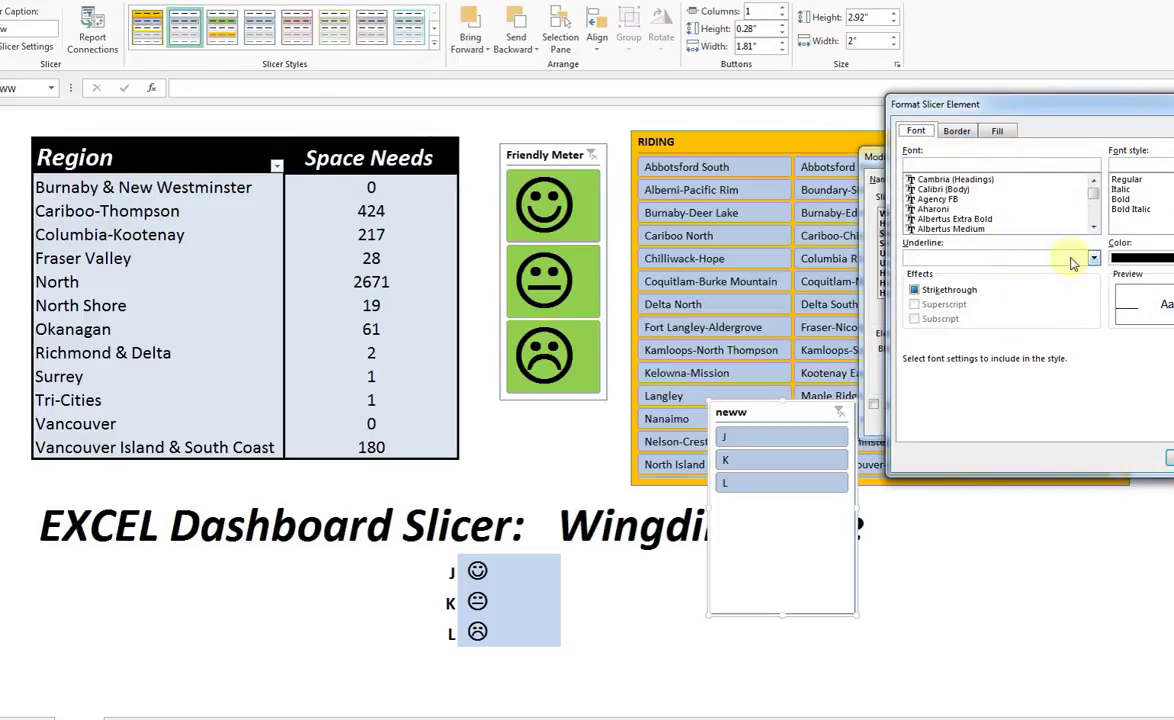
drag(1095, 200, 1095, 213)
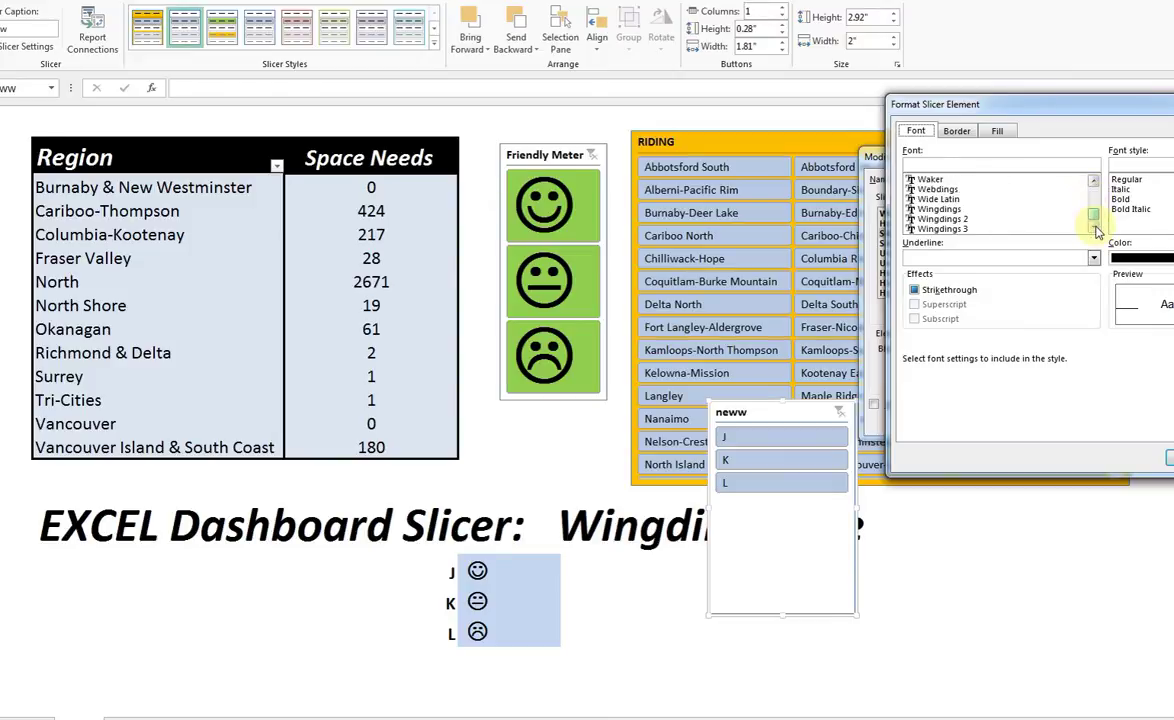
click(940, 209)
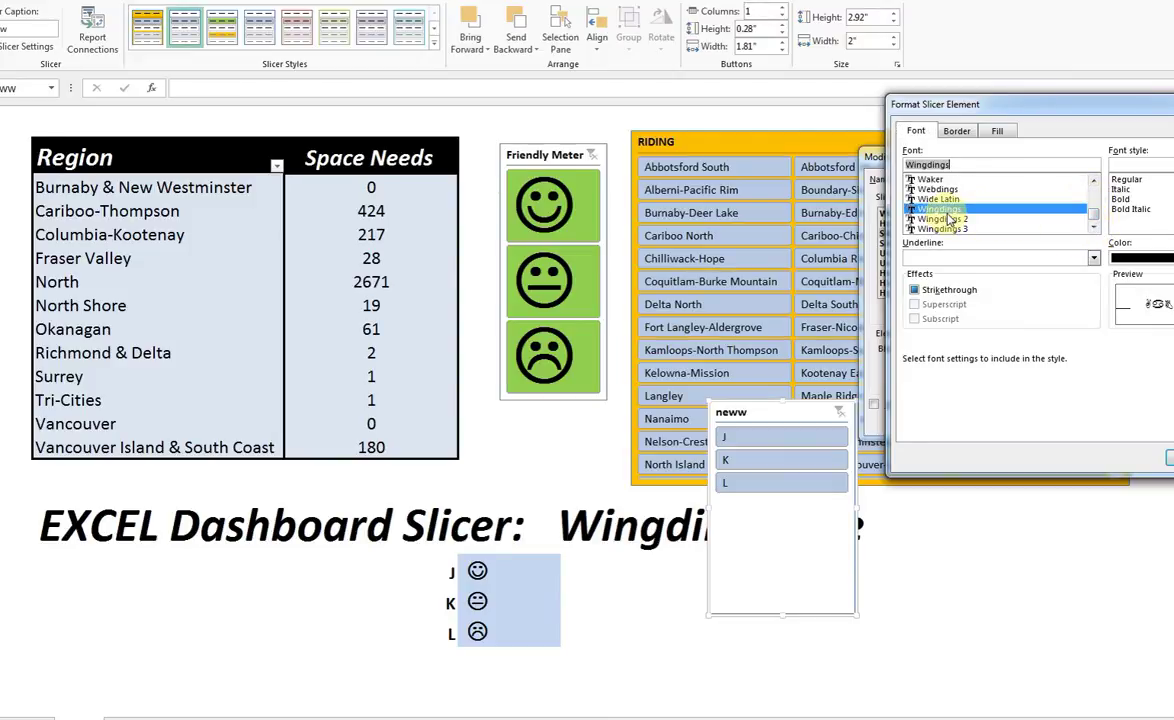
key(Return)
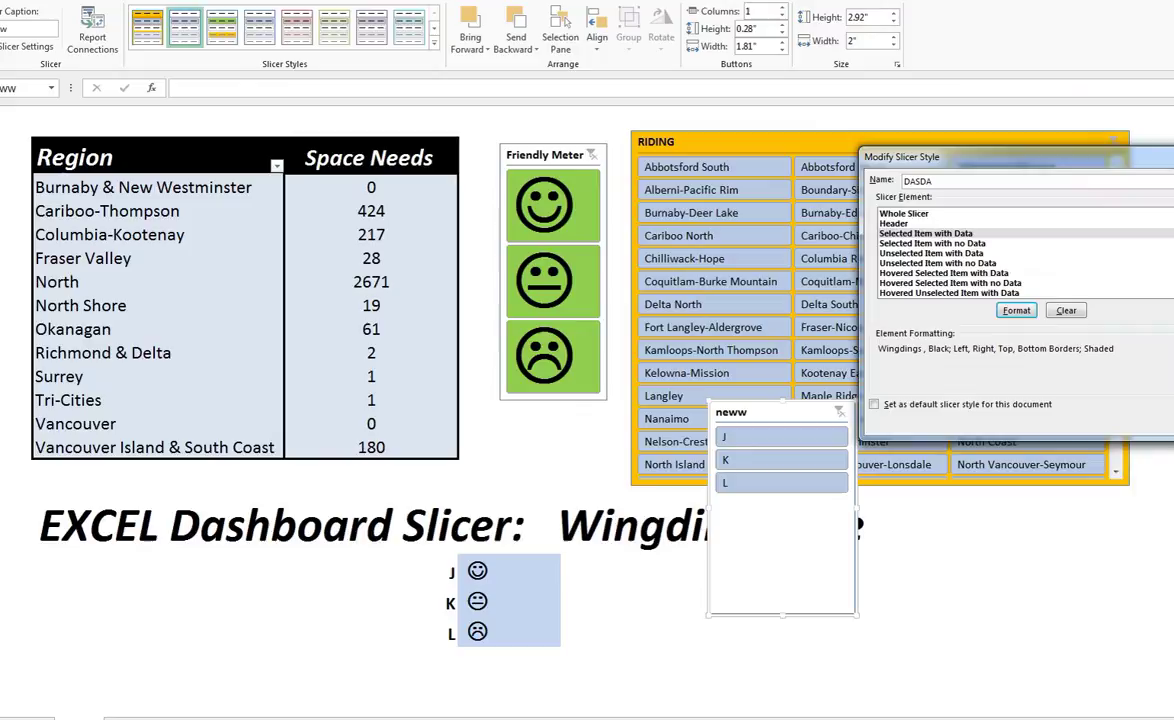
key(Return)
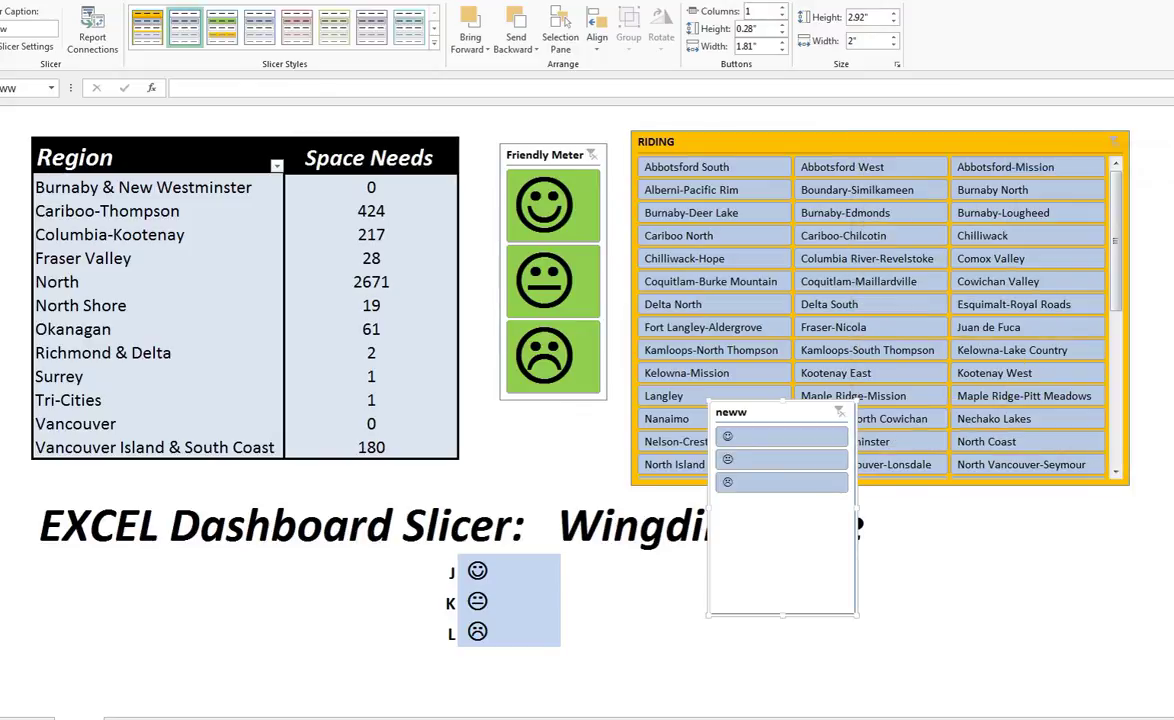
click(760, 438)
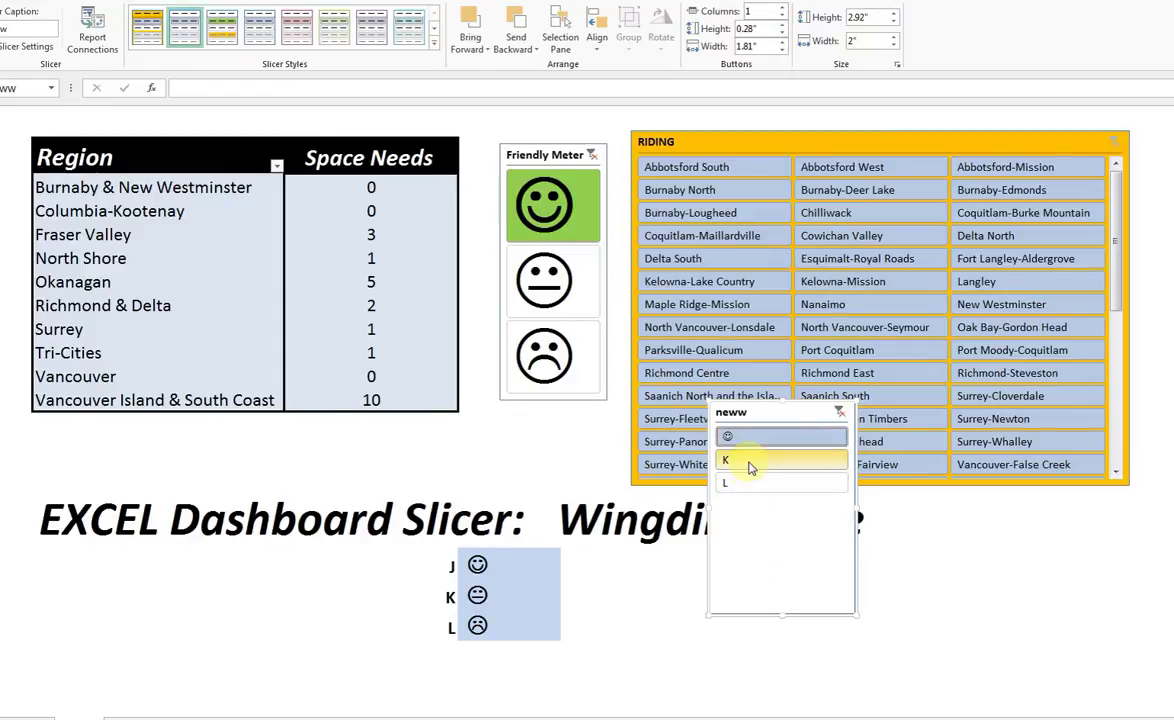
Step: Clear the neww slicer's filter and delete that slicer from the dashboard
click(840, 413)
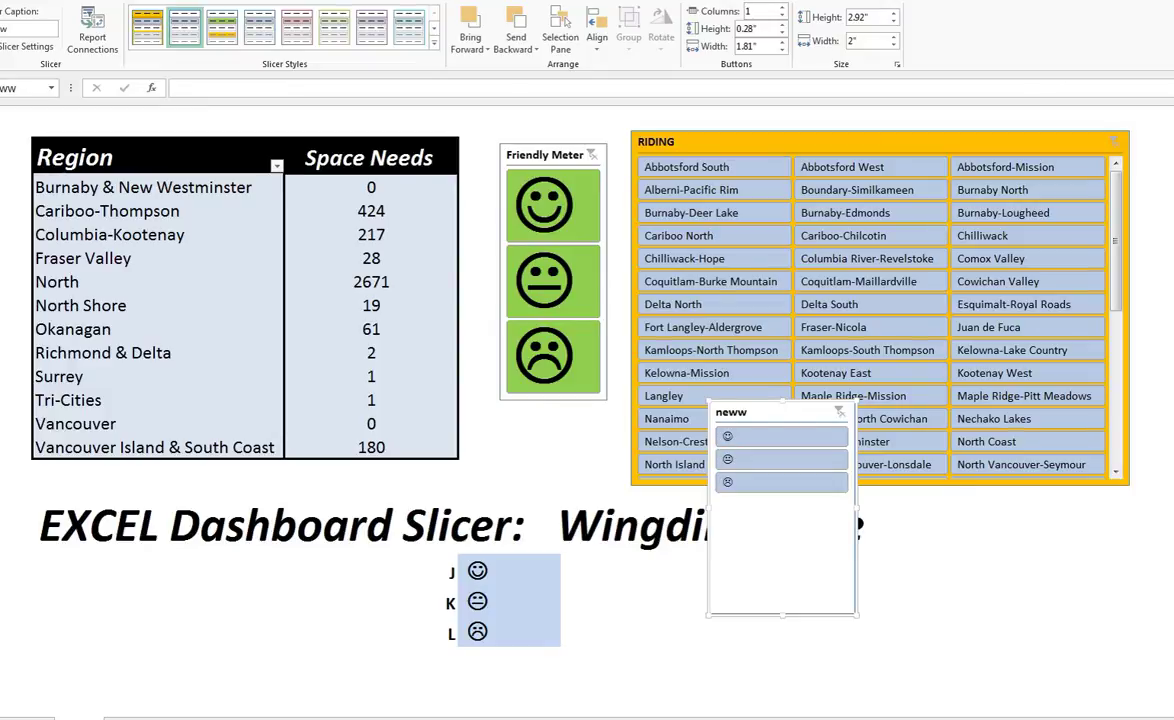
key(Delete)
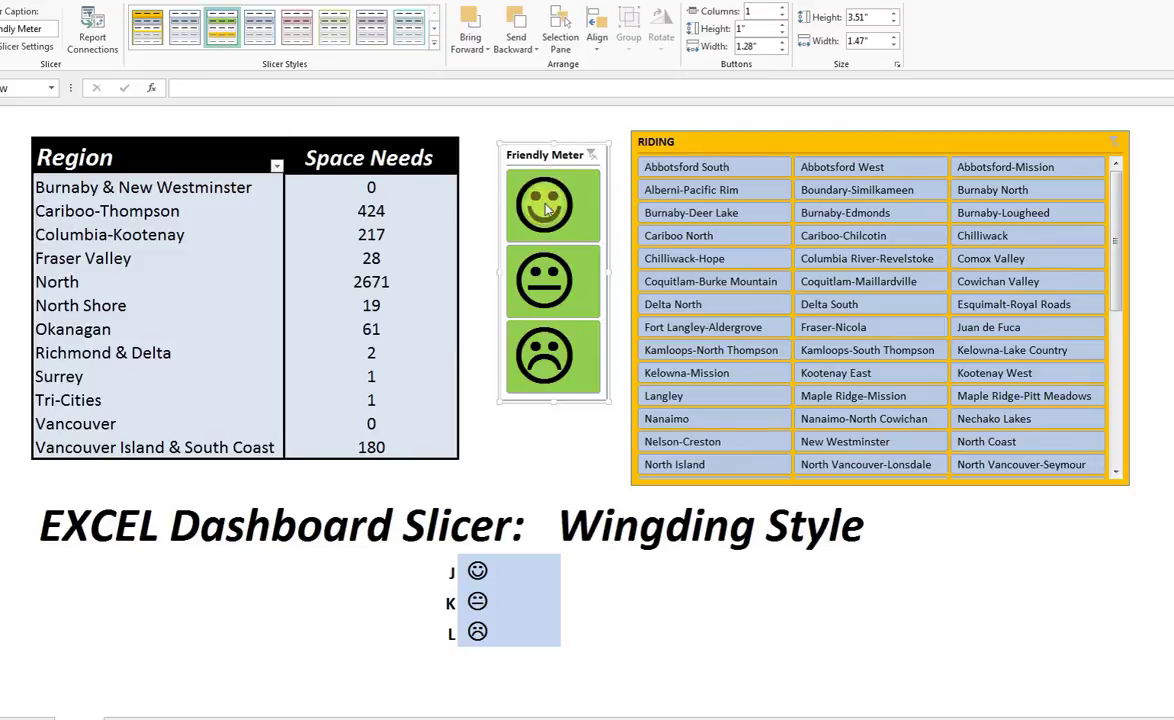
Step: Modify the Friendly Meter's NEW slicer style so the Whole Slicer element has an orange background fill matching the RIDING slicer
click(436, 53)
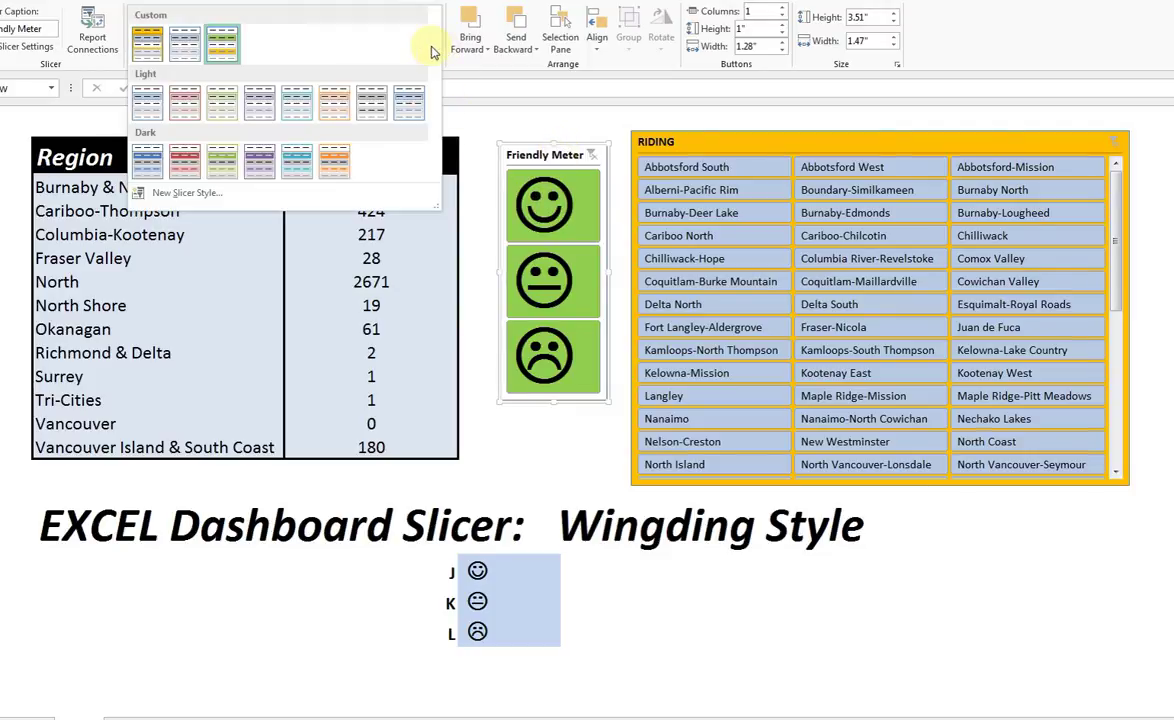
right_click(210, 42)
click(241, 54)
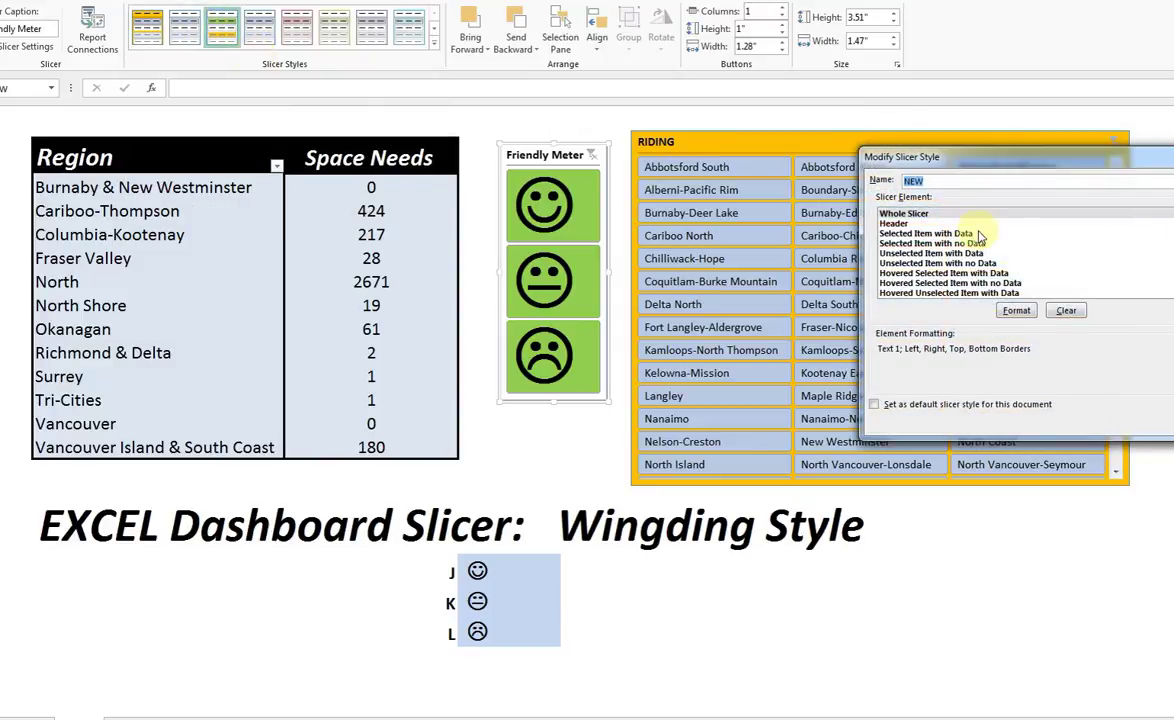
click(915, 215)
click(1014, 310)
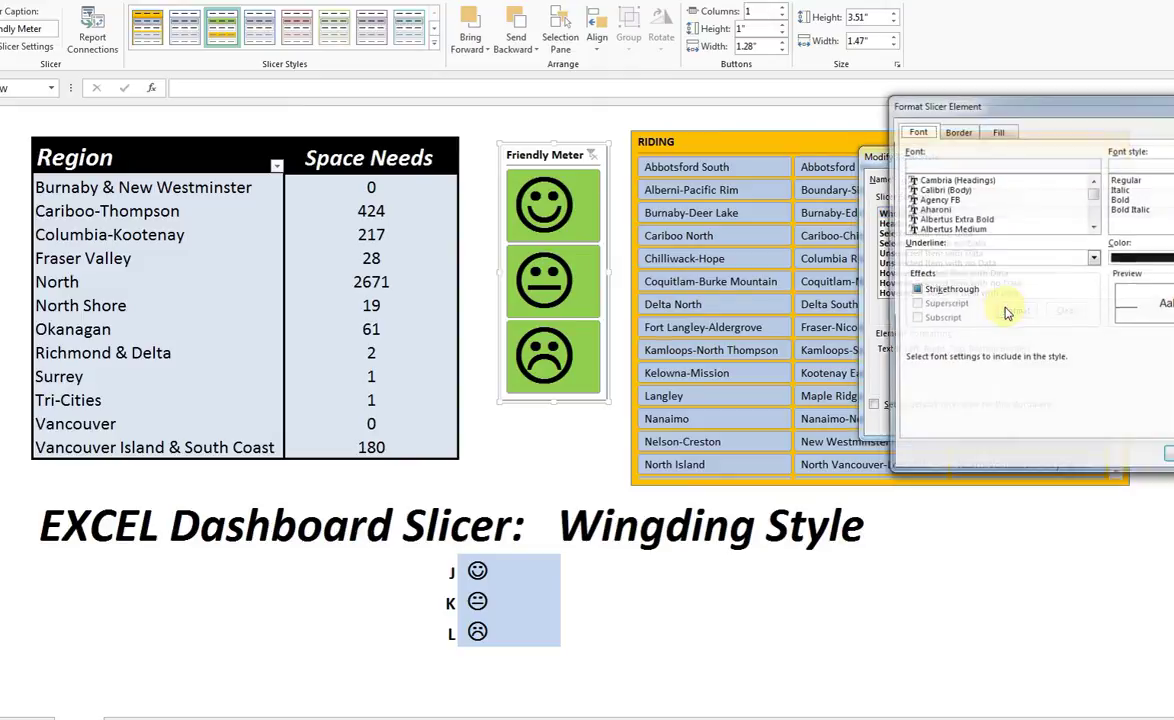
click(956, 131)
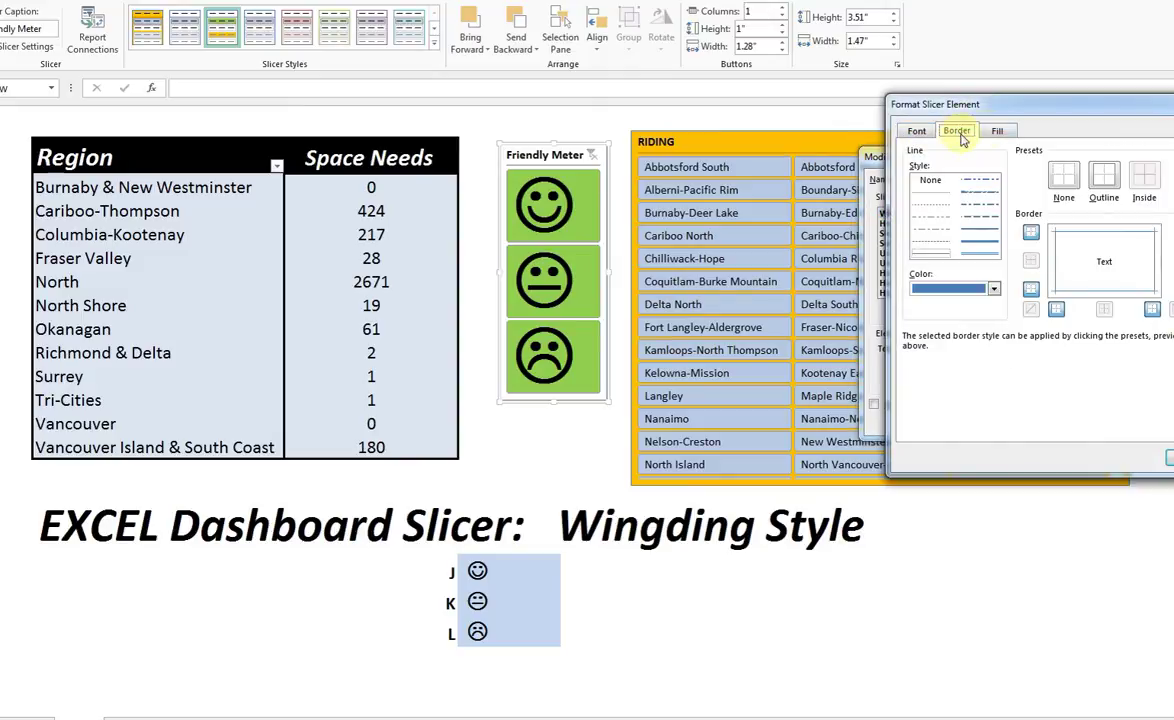
click(990, 132)
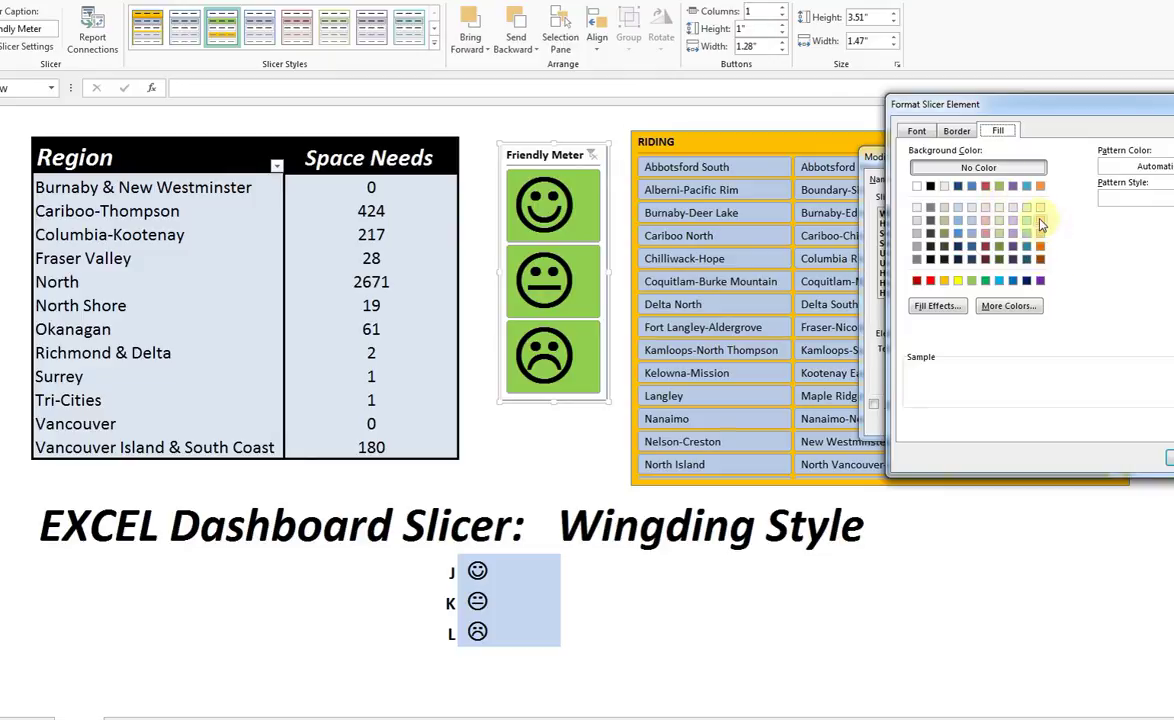
click(944, 280)
click(1168, 458)
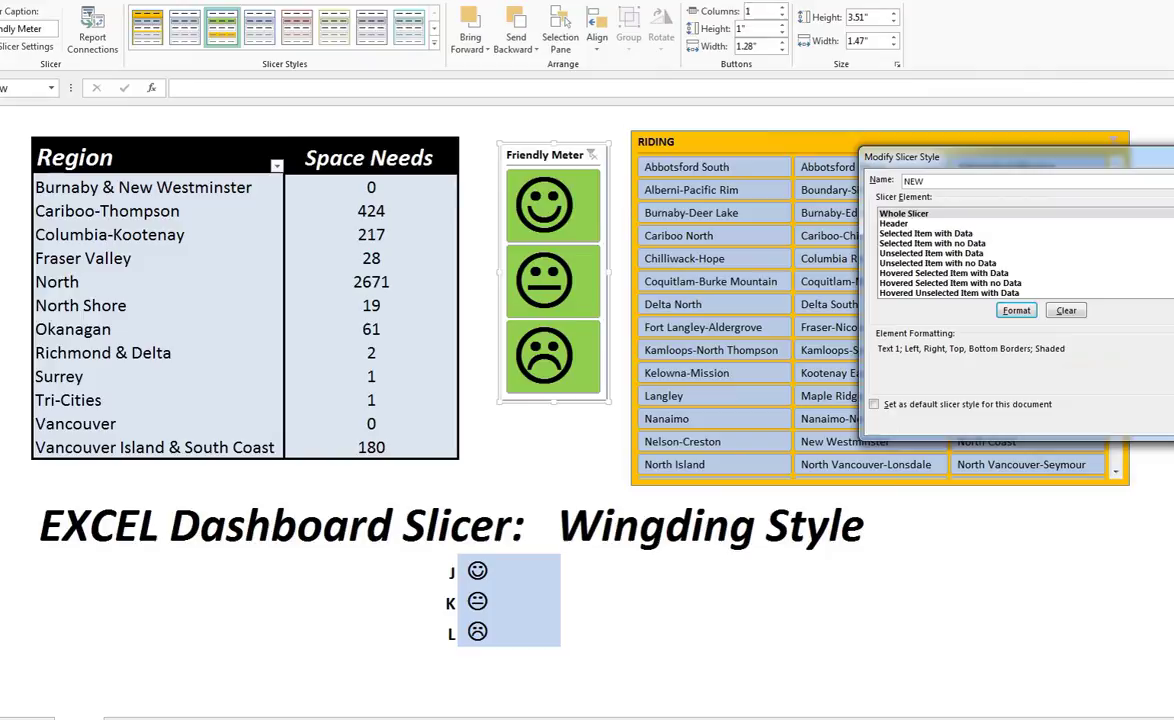
click(1165, 425)
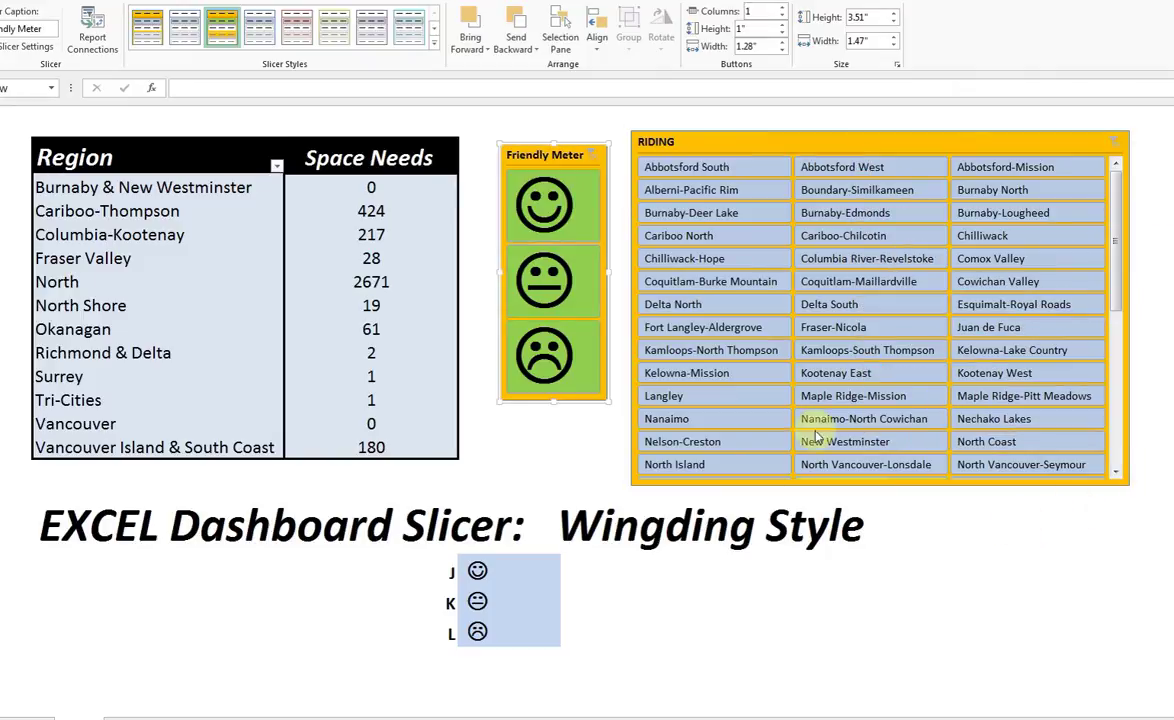
Step: Test the Friendly Meter by filtering the dashboard by the happy, neutral and sad faces in turn, and clear its filter
click(561, 166)
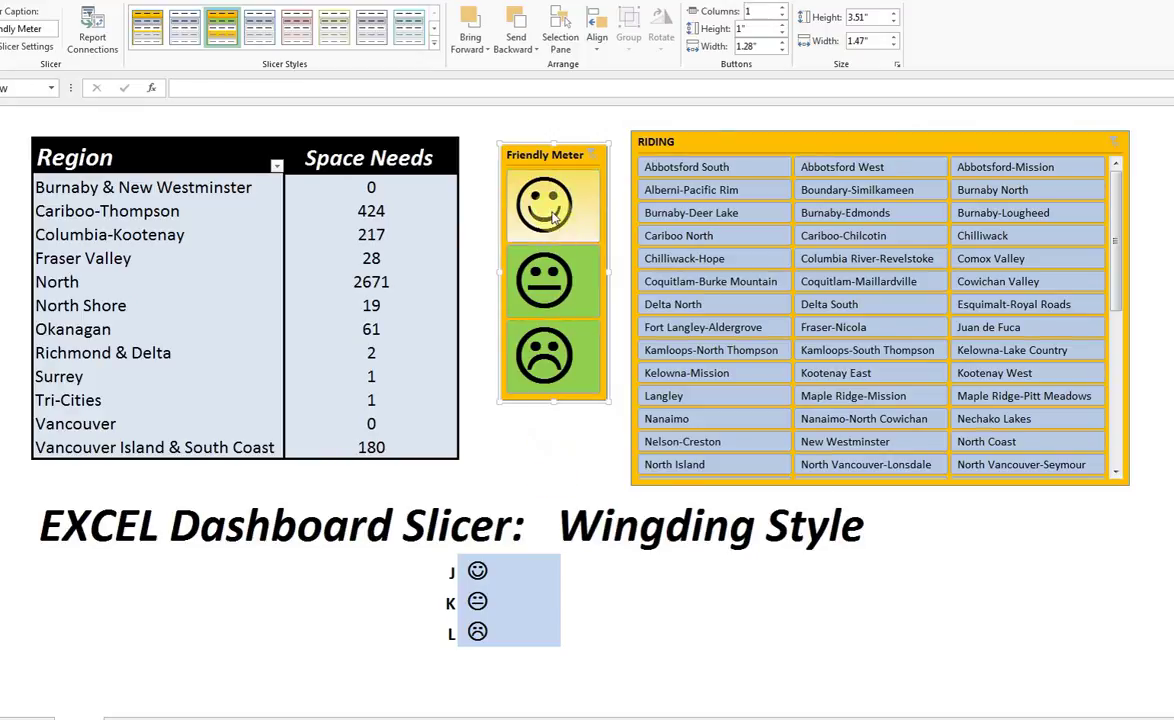
click(553, 220)
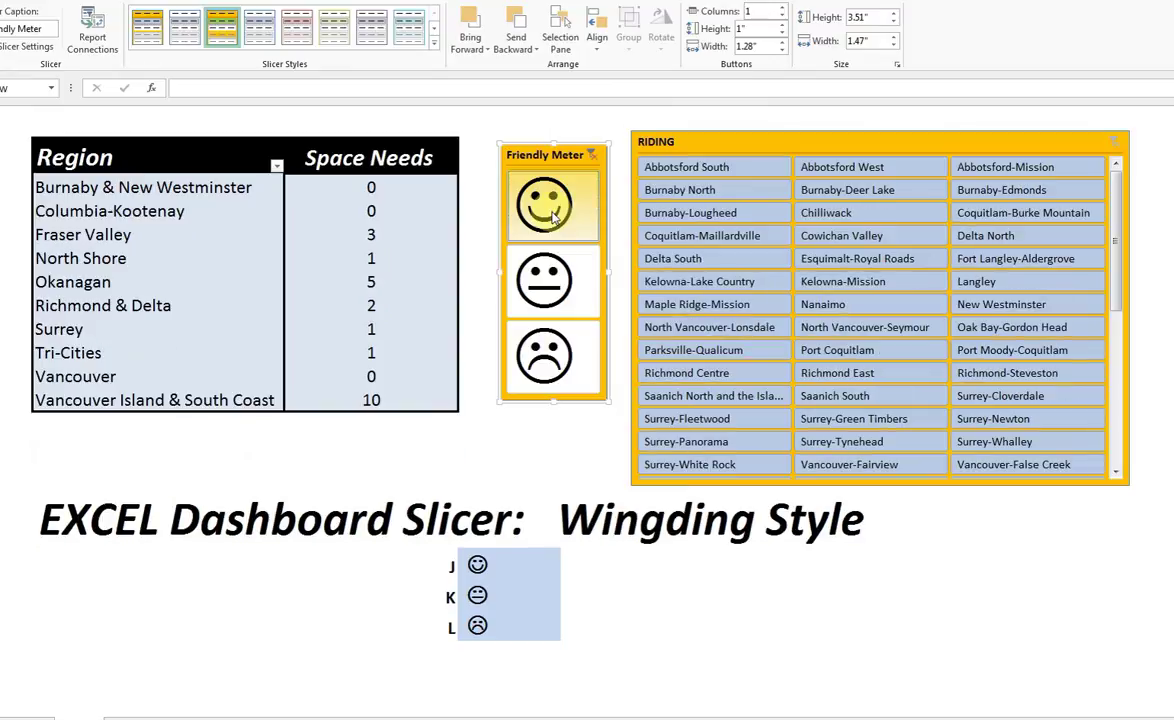
click(553, 280)
click(545, 352)
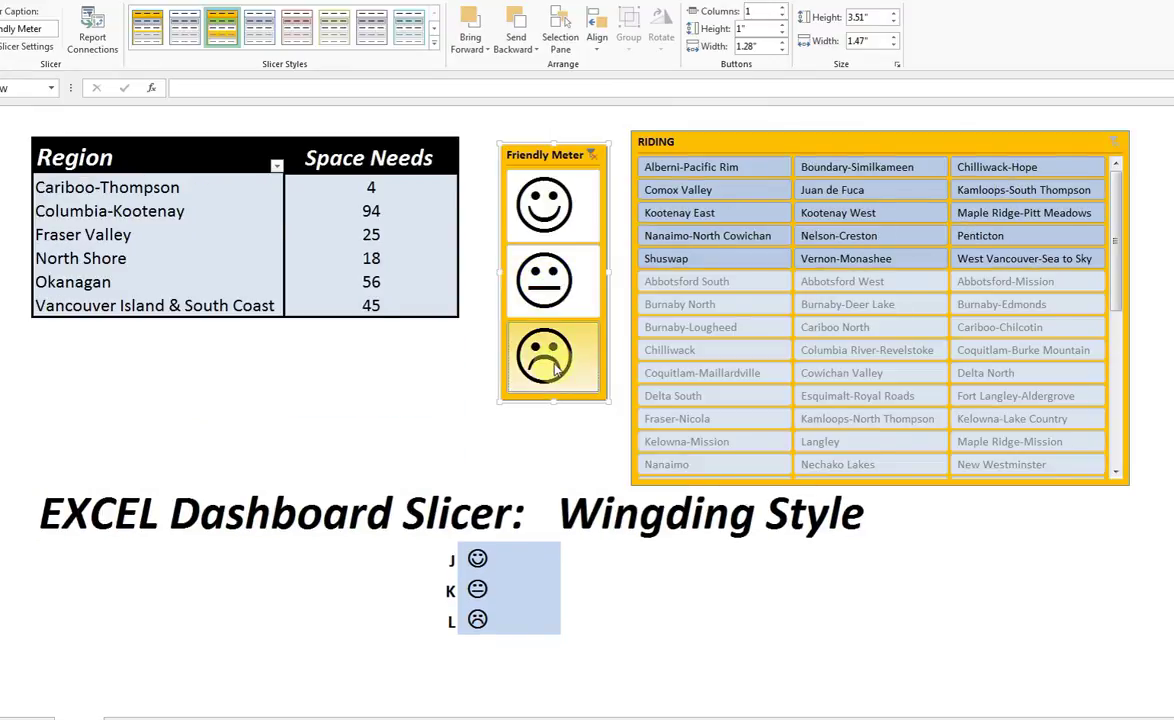
click(544, 198)
click(544, 278)
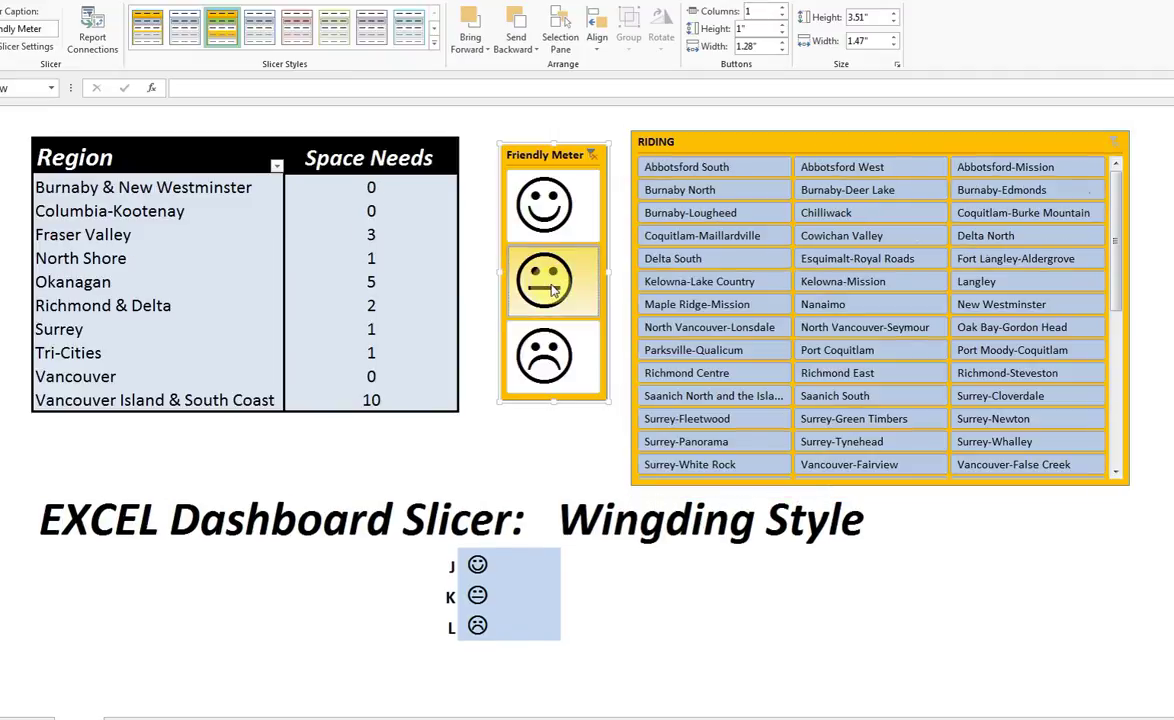
click(566, 350)
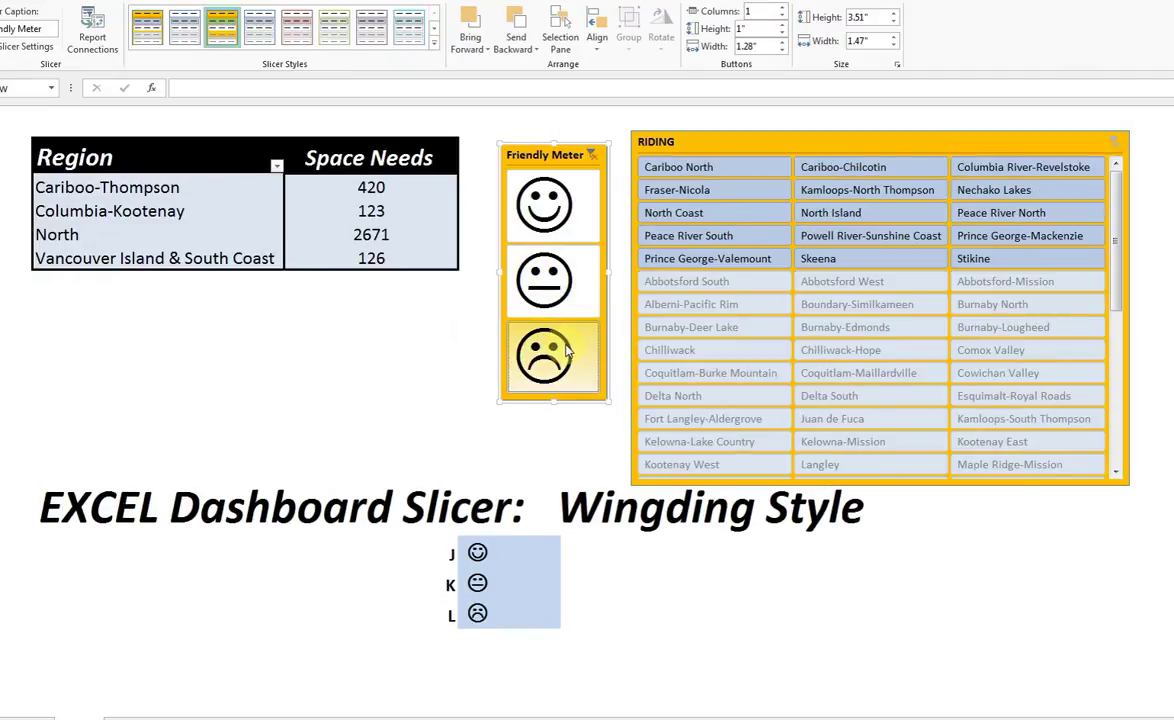
click(560, 288)
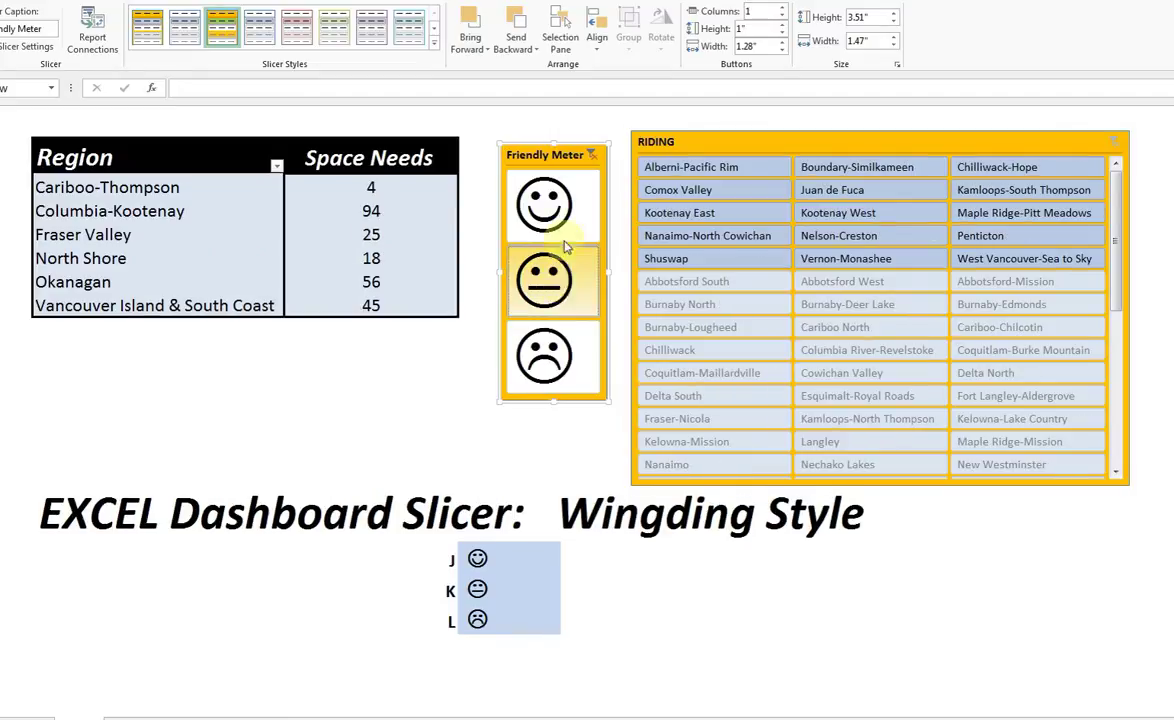
click(592, 157)
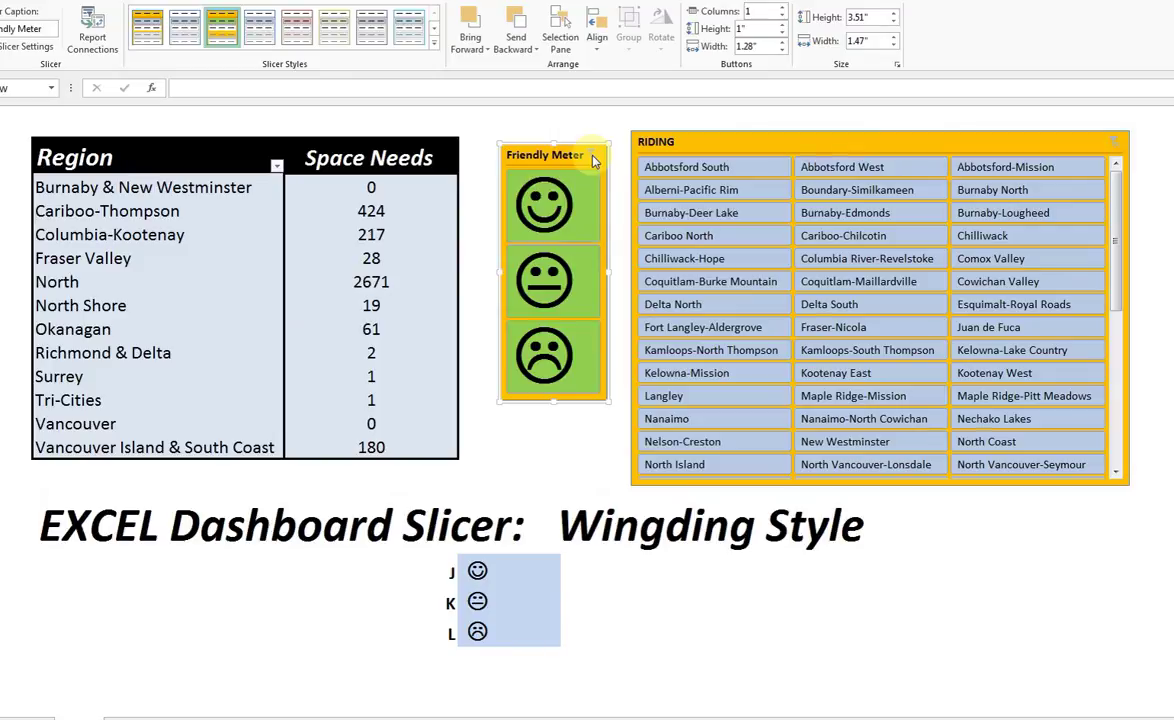